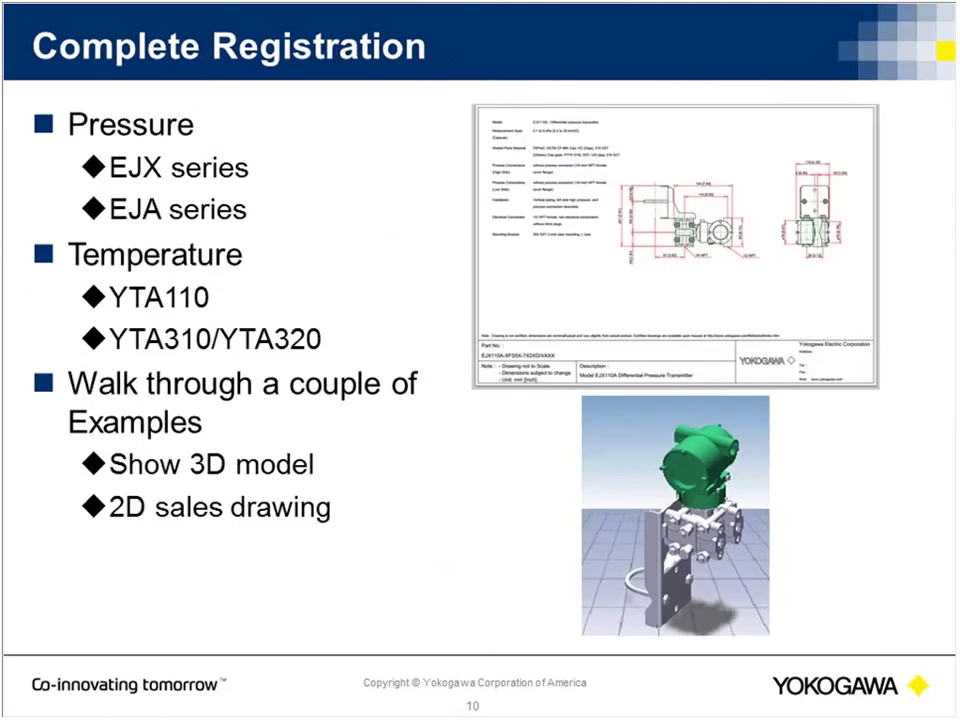
key("Right")
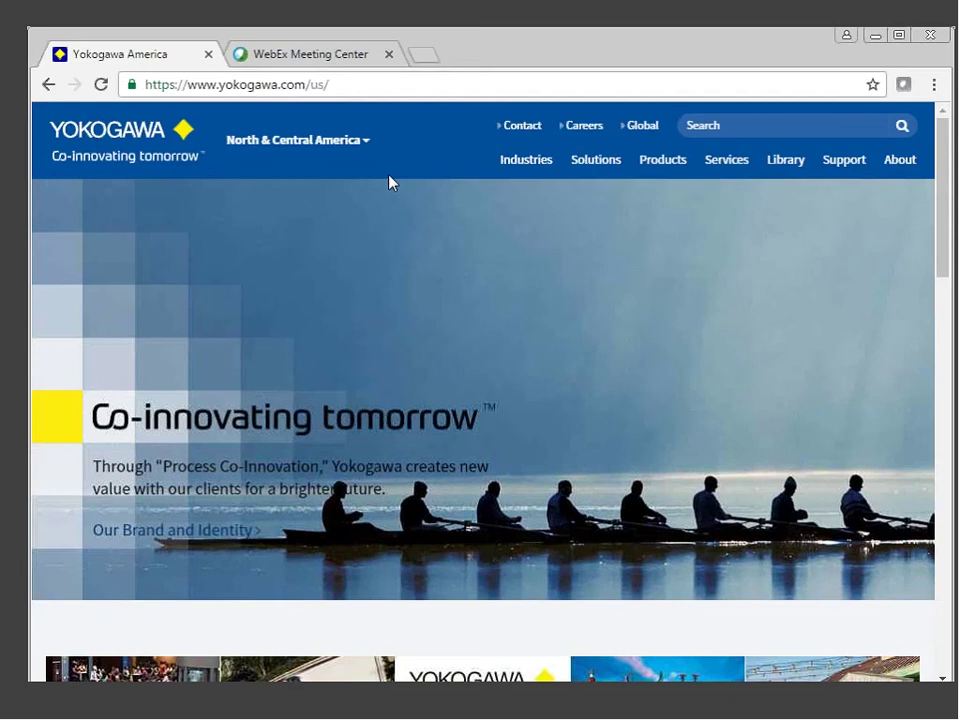
key("ctrl+l")
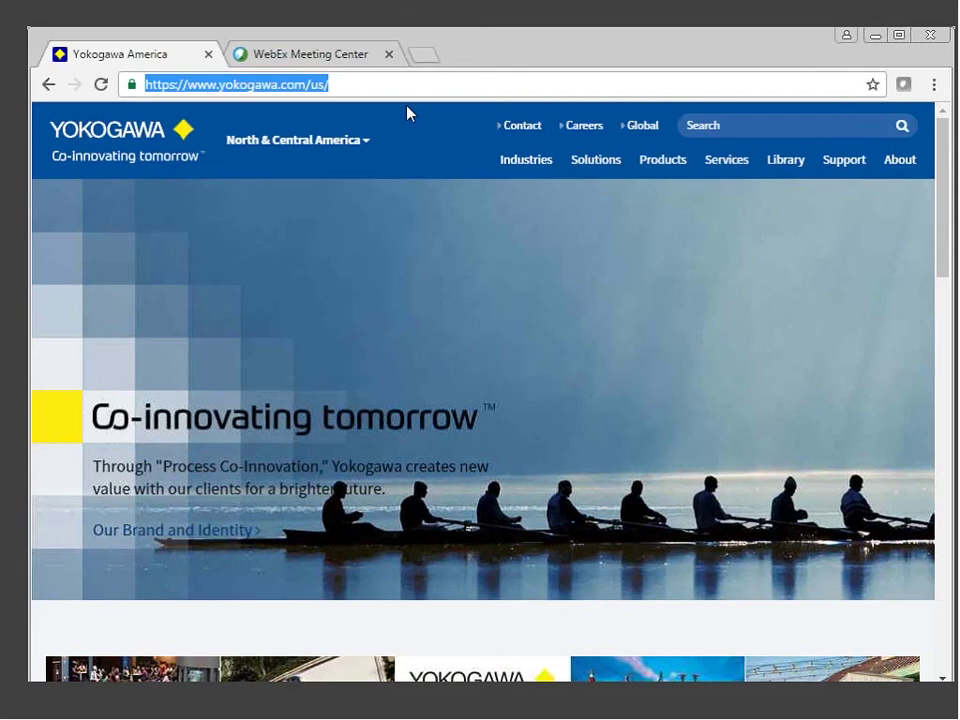
- Open the Pressure Transmitters page within the Field Instruments products
mouse_move(782, 197)
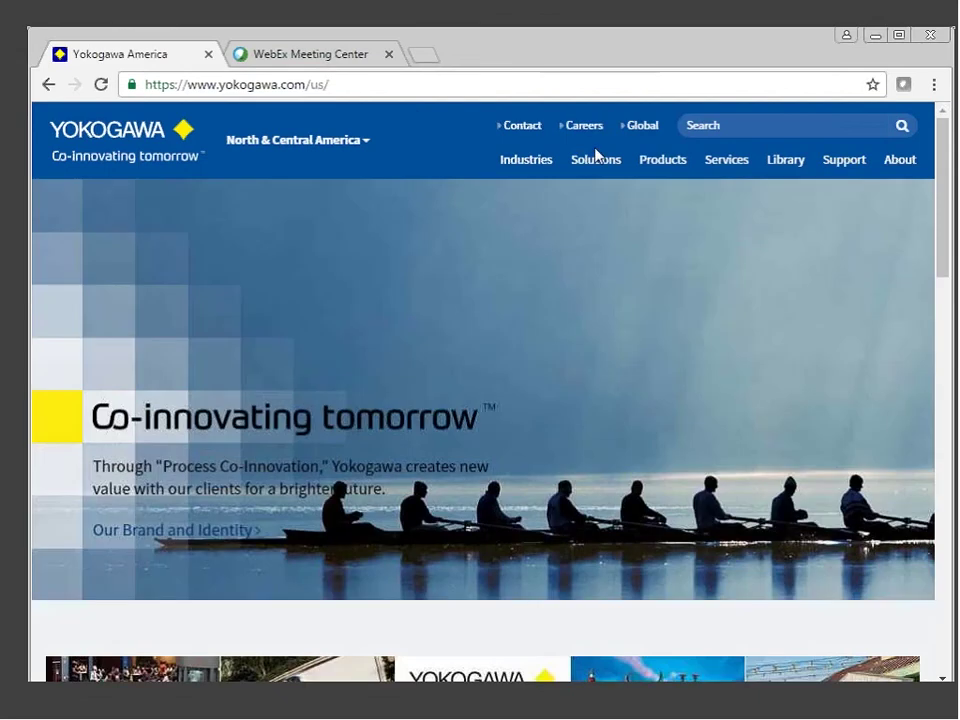
mouse_move(733, 177)
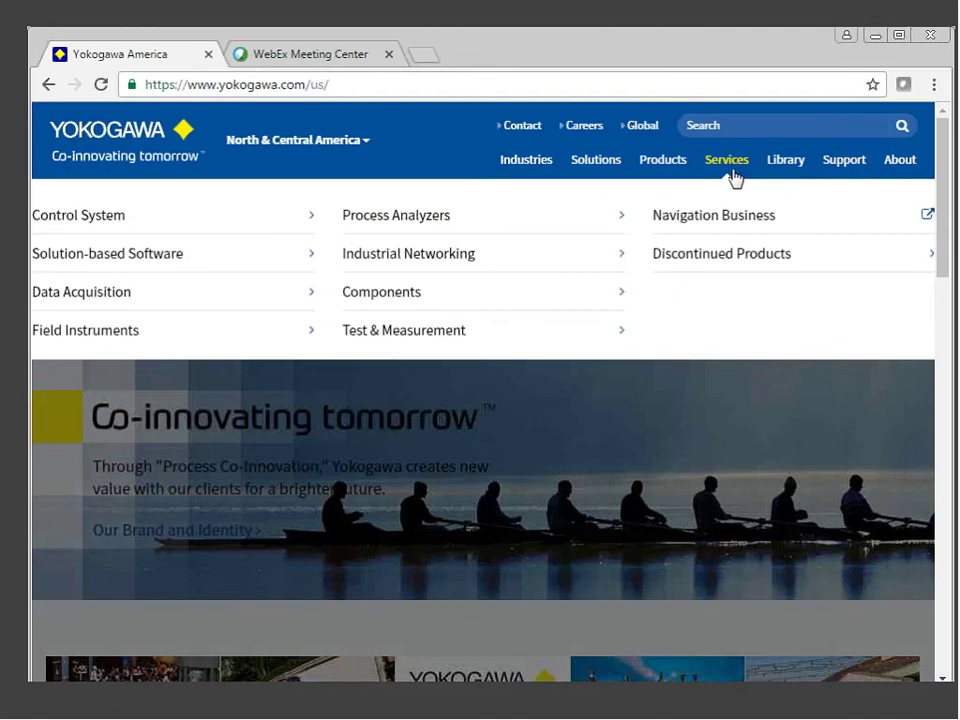
left_click(127, 338)
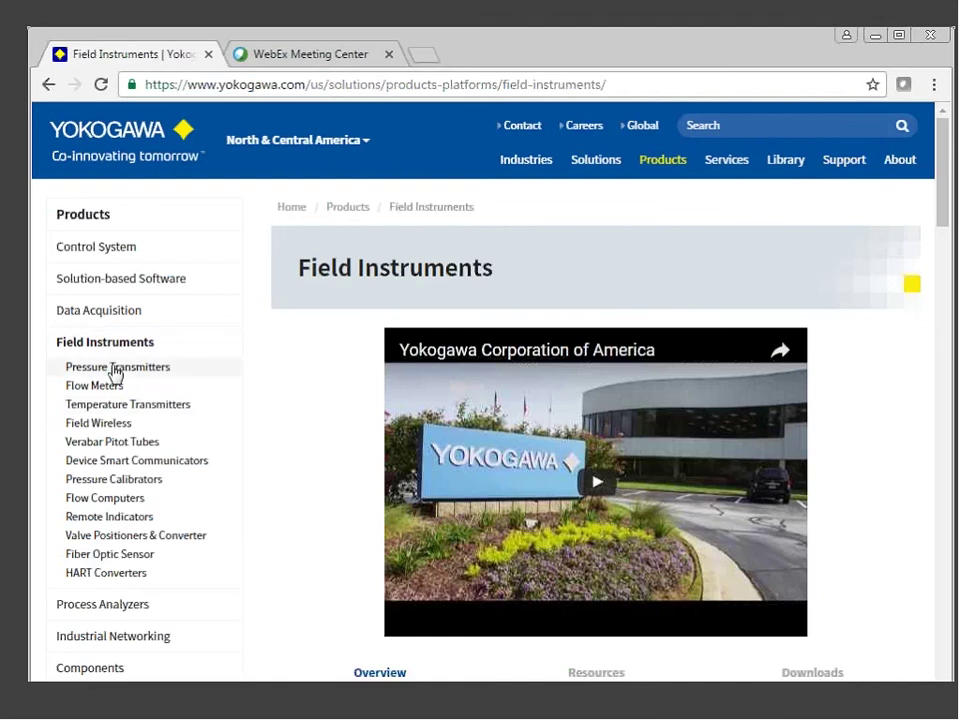
left_click(116, 368)
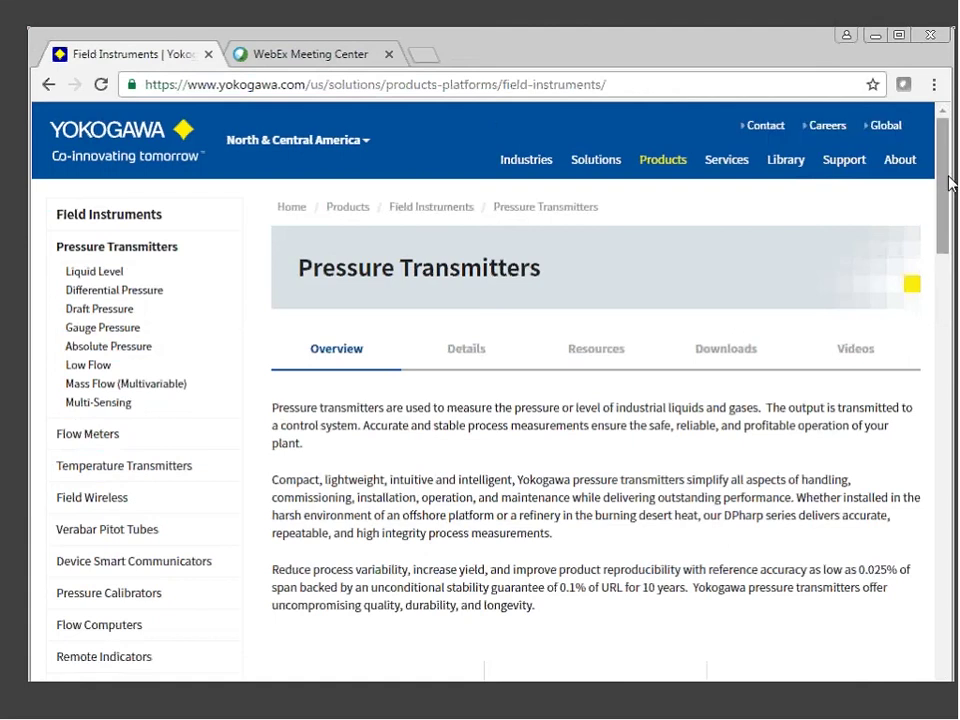
- Open the Differential Pressure category from the Pressure Transmitters overview
scroll(950, 200, "down", 1)
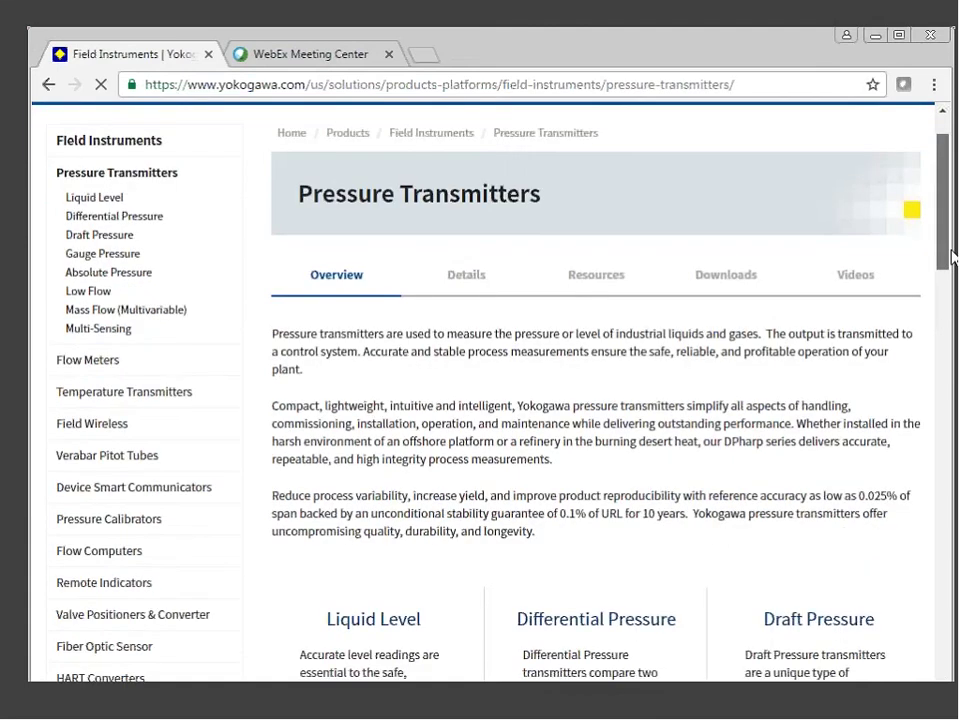
scroll(713, 224, "down", 5)
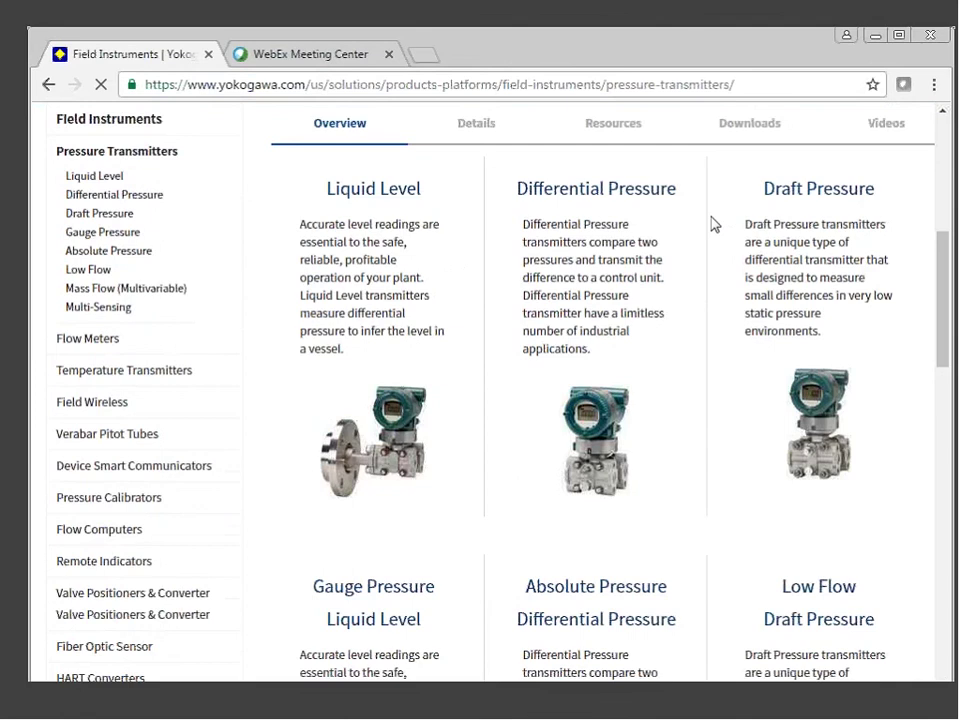
left_click(638, 200)
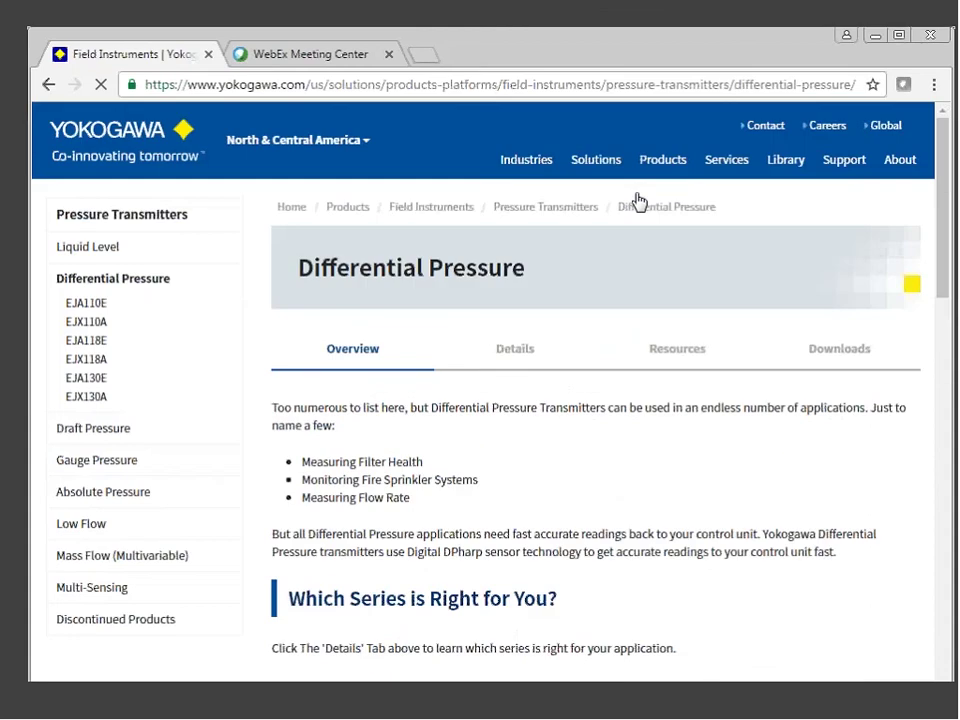
- Open the EJX110A product page and launch its 2D/3D Configurator
scroll(706, 213, "down", 5)
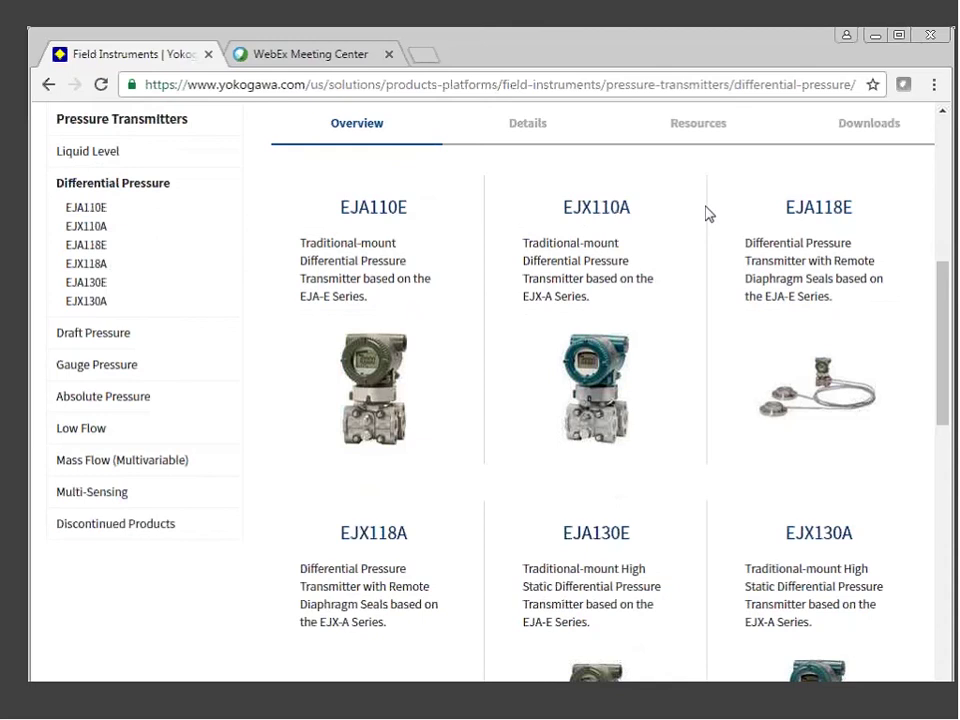
left_click(633, 228)
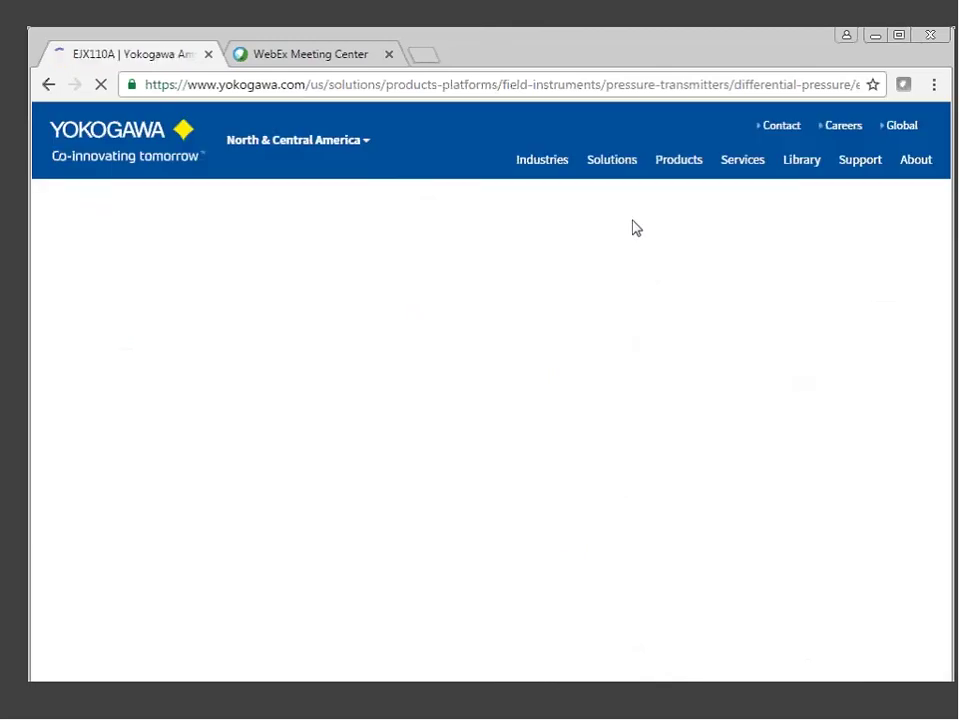
scroll(935, 318, "down", 5)
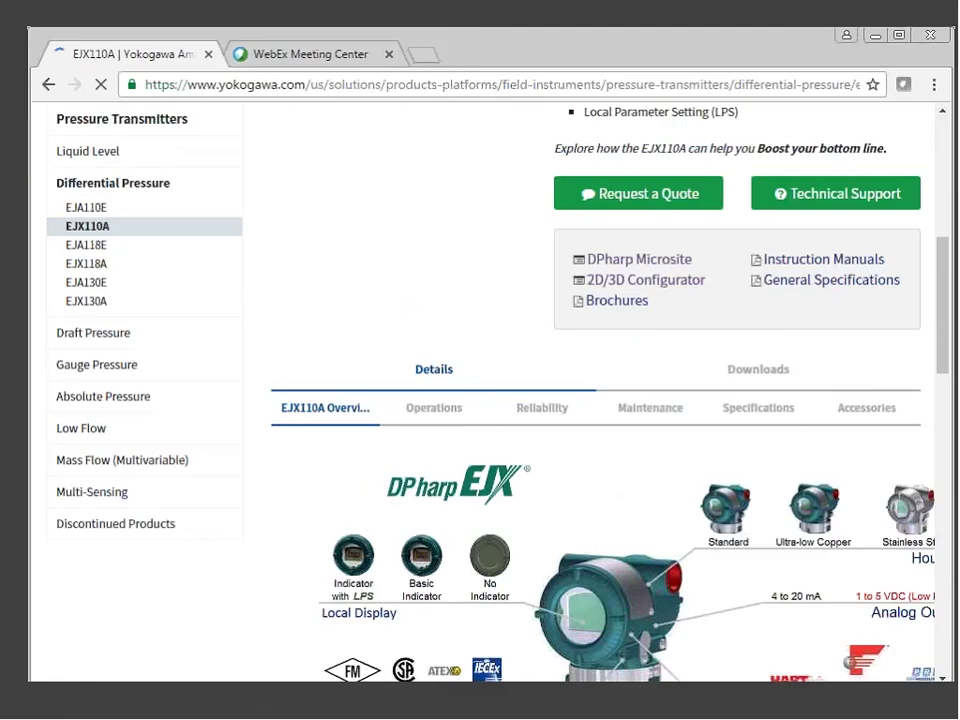
left_click(644, 283)
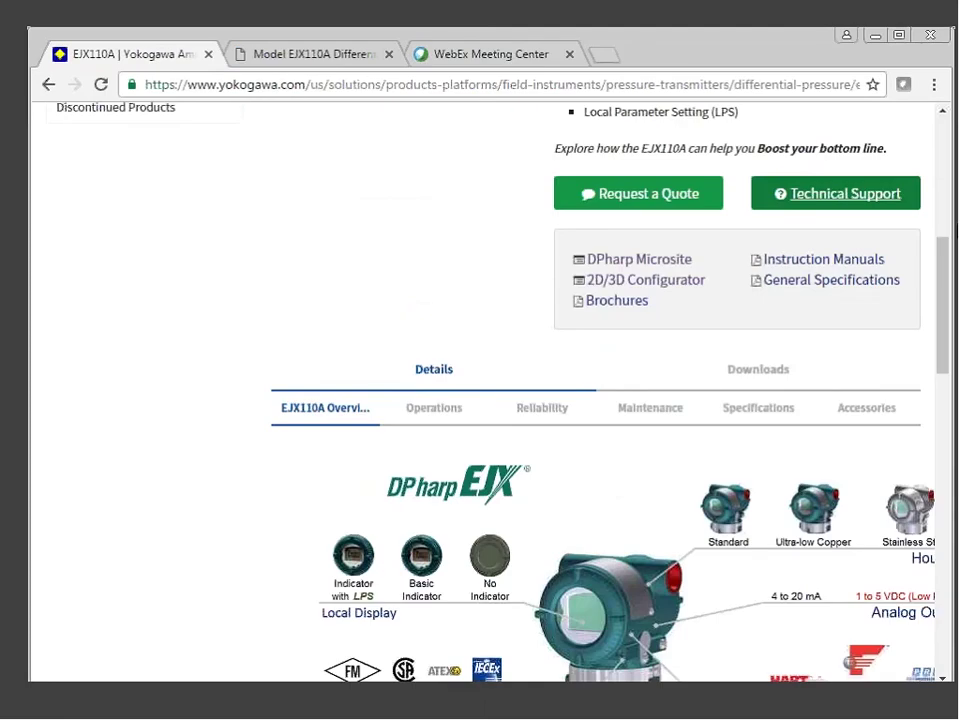
- Open the Customer Portal from the site's support links and show the Partner Portal page
scroll(600, 400, "up", 5)
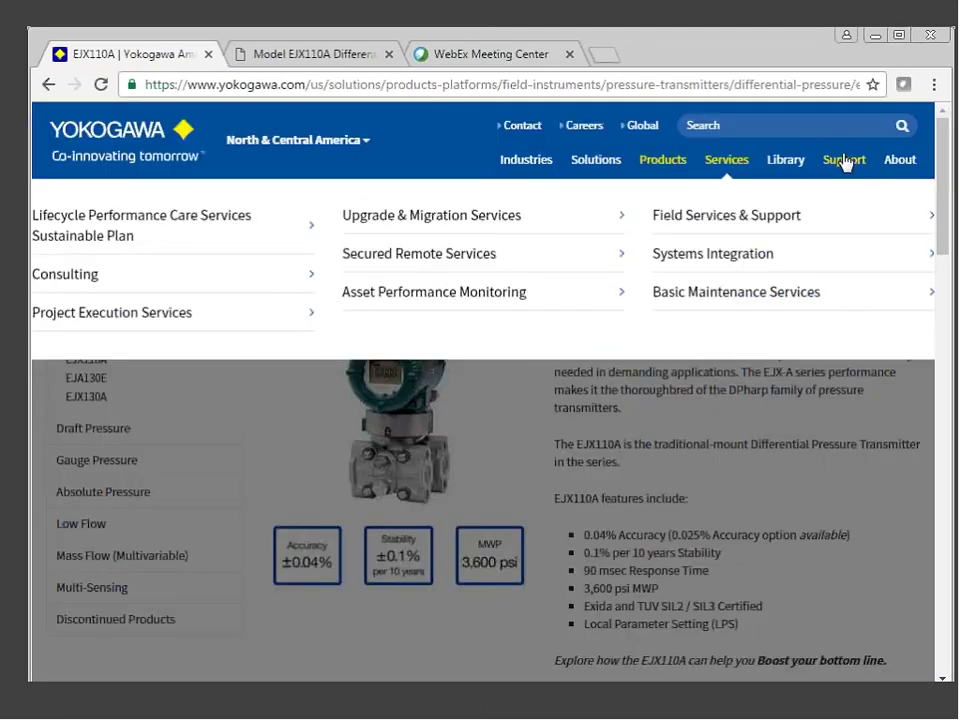
left_click(843, 162)
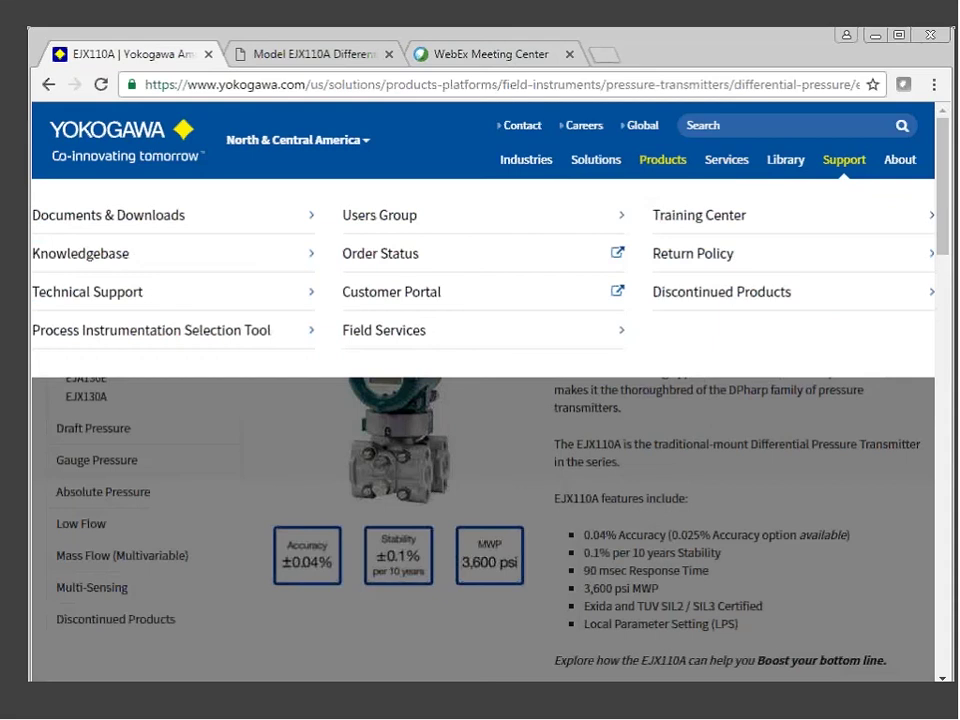
left_click(384, 291)
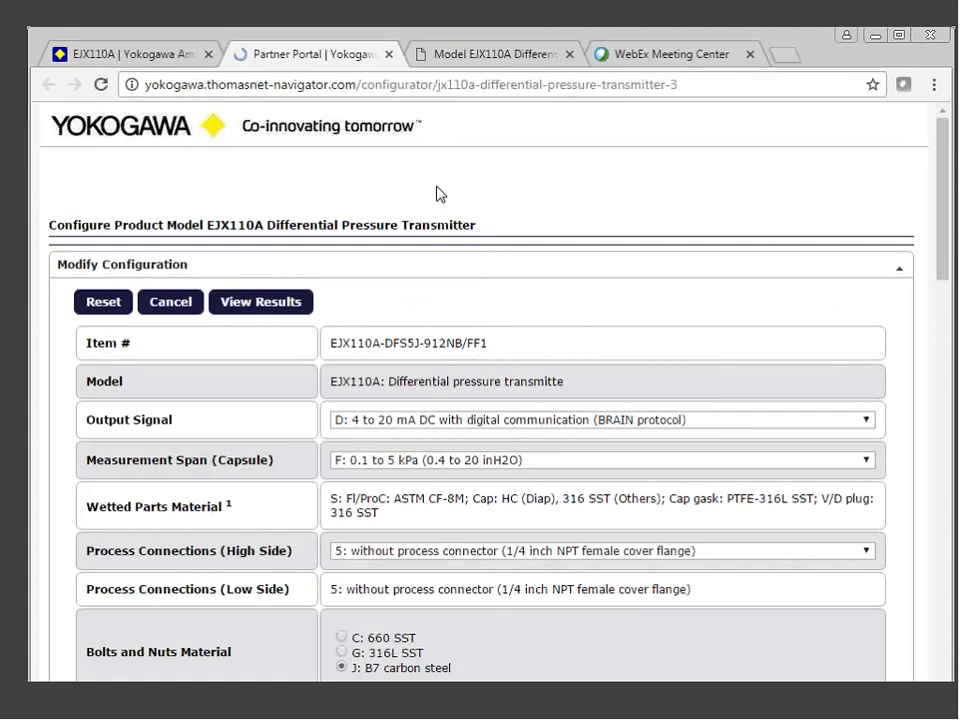
left_click(281, 58)
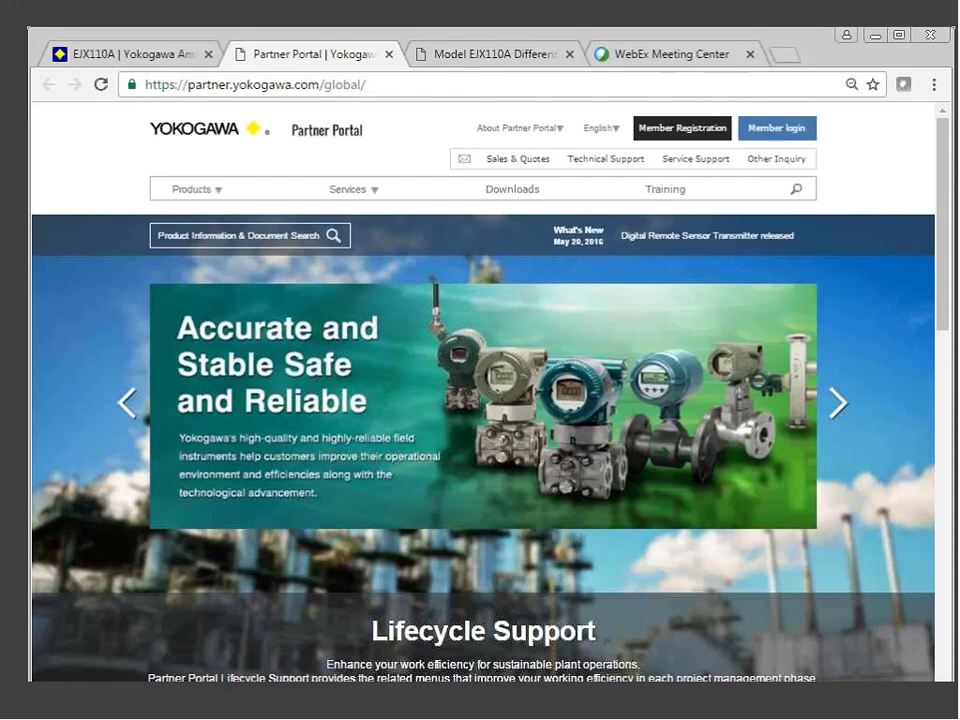
- Open the 3D CAD page for Field Instruments in the Partner Portal and go to its configurator
left_click(193, 189)
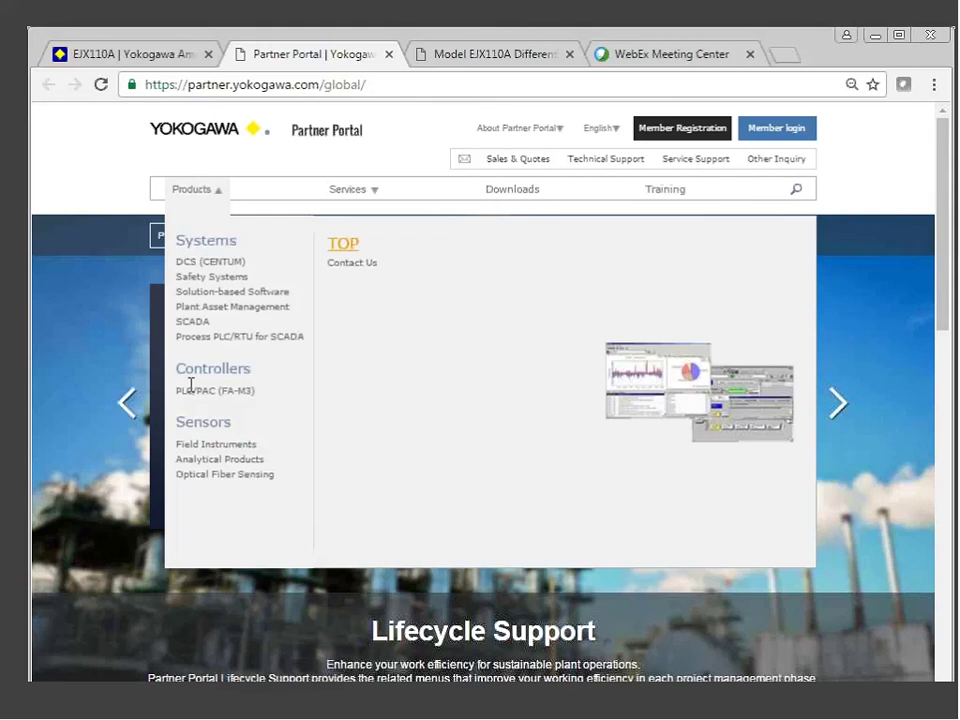
mouse_move(200, 448)
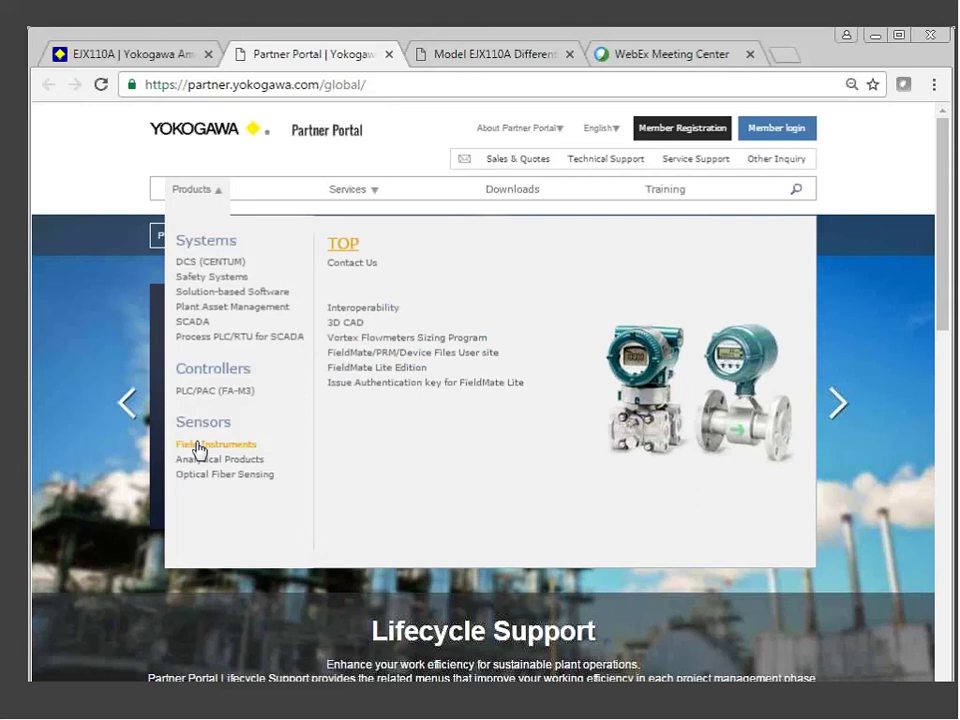
left_click(347, 322)
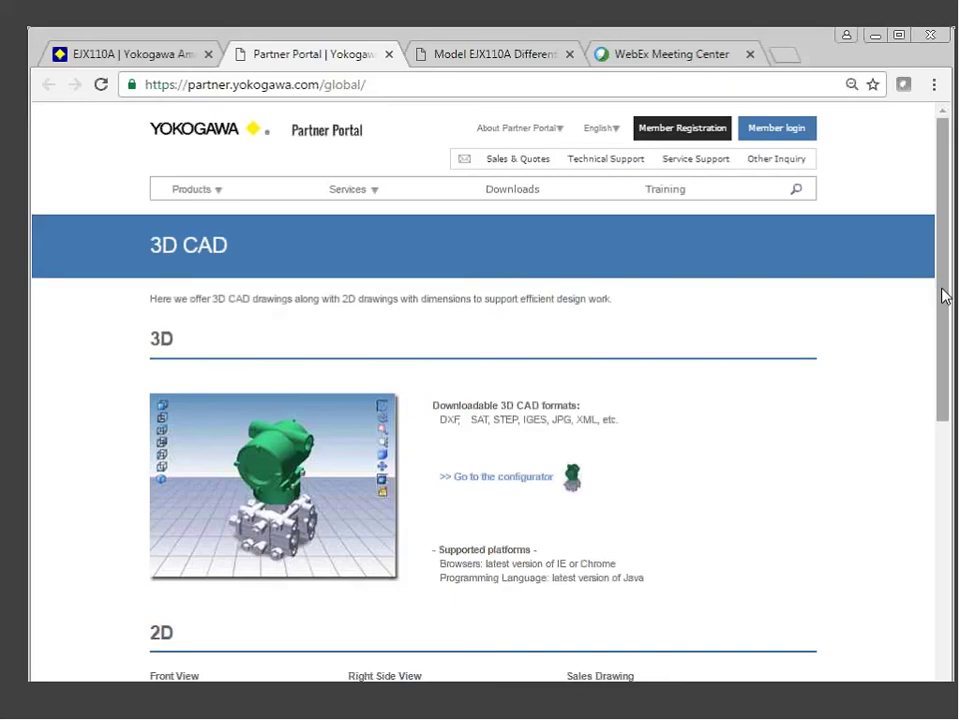
scroll(944, 296, "down", 3)
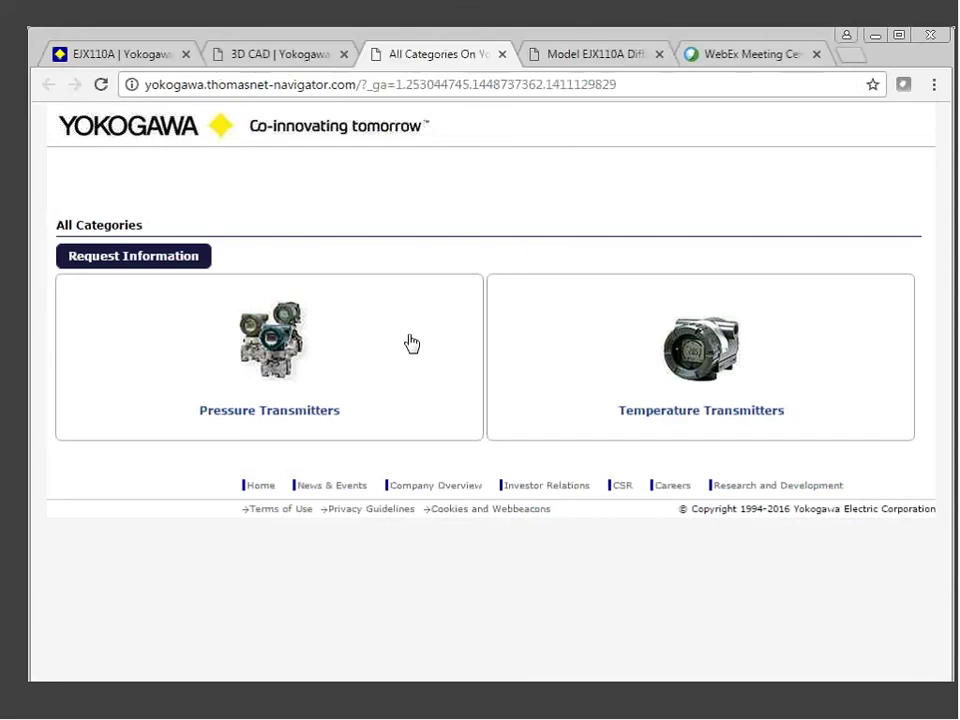
- Open the configuration form for the Model EJX110A Differential Pressure Transmitter in the DPharp EJX series of Pressure Transmitters
left_click(289, 419)
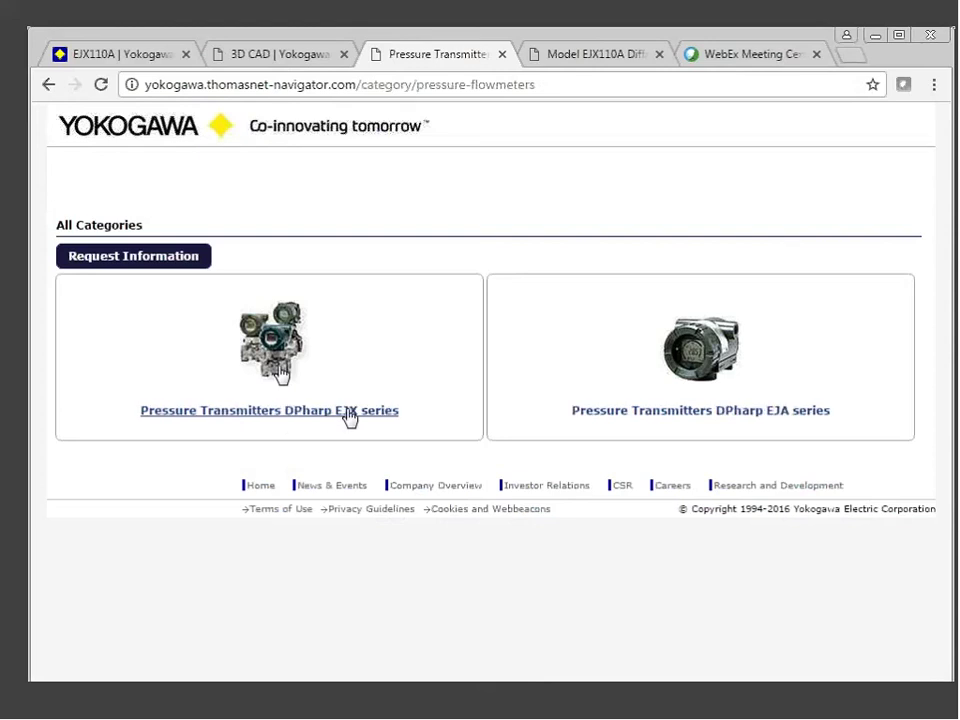
left_click(349, 412)
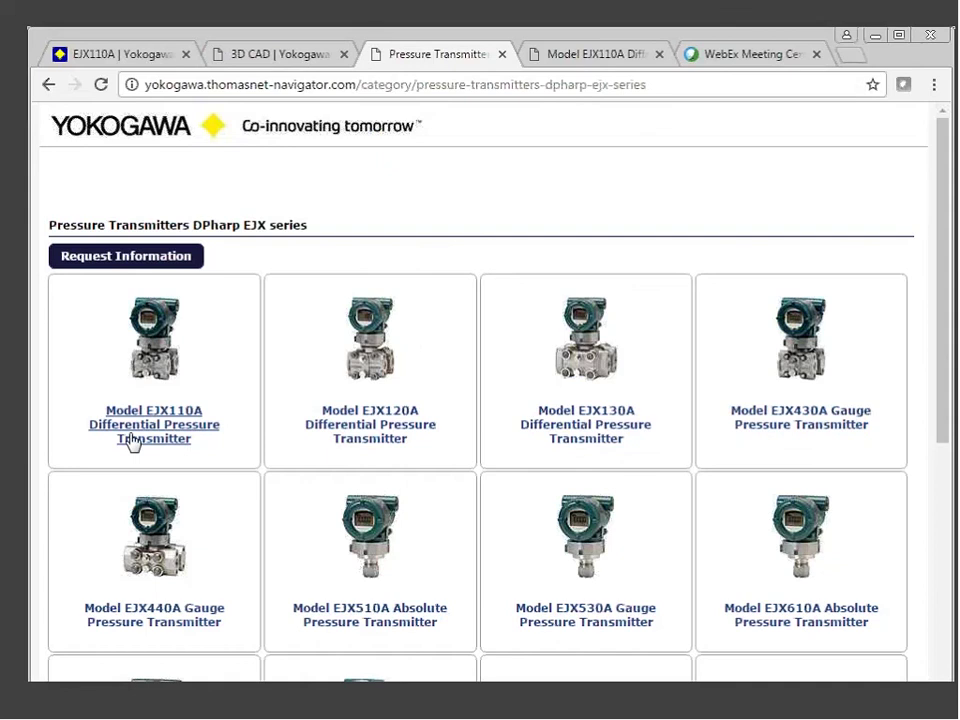
left_click(133, 440)
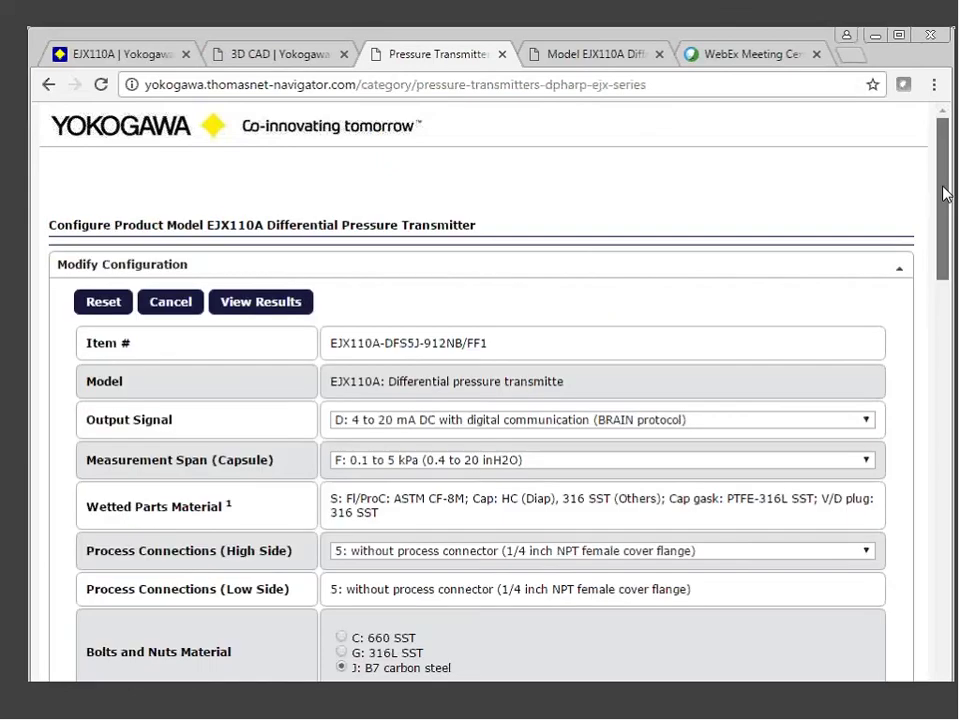
- Highlight the Item # label and its model code with yellow annotation marks and clear the marks
left_click_drag(945, 195, 948, 220)
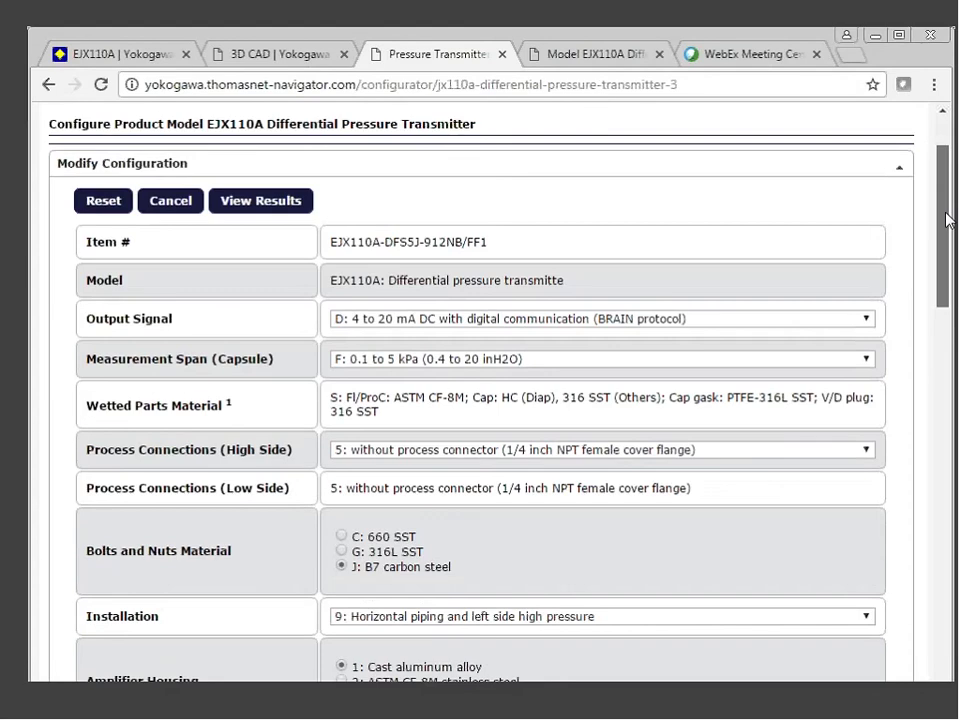
scroll(461, 261, "up", 1)
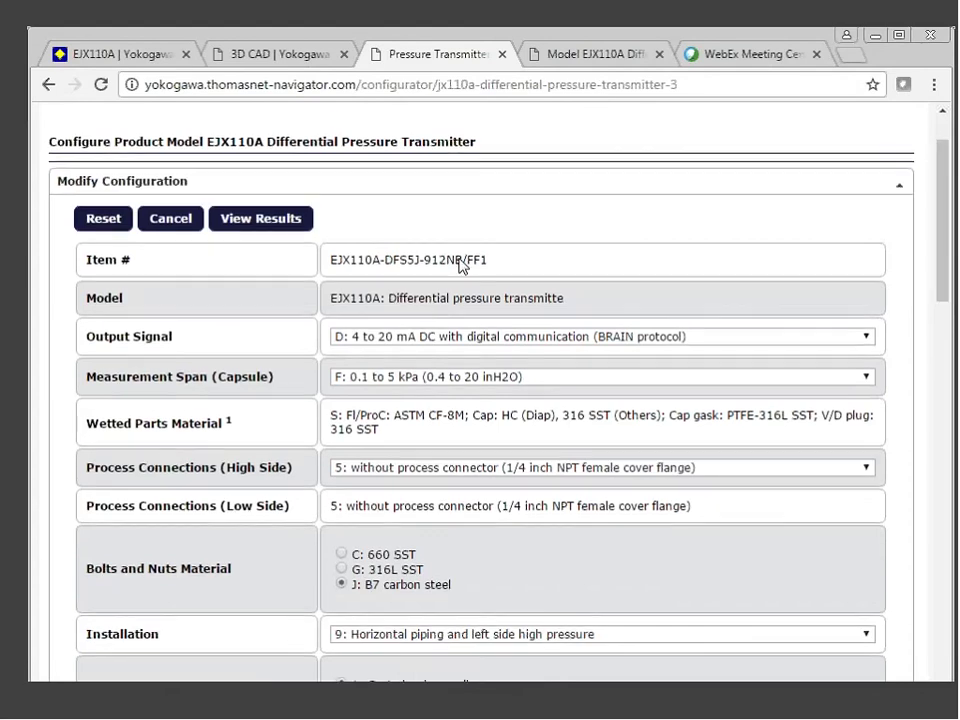
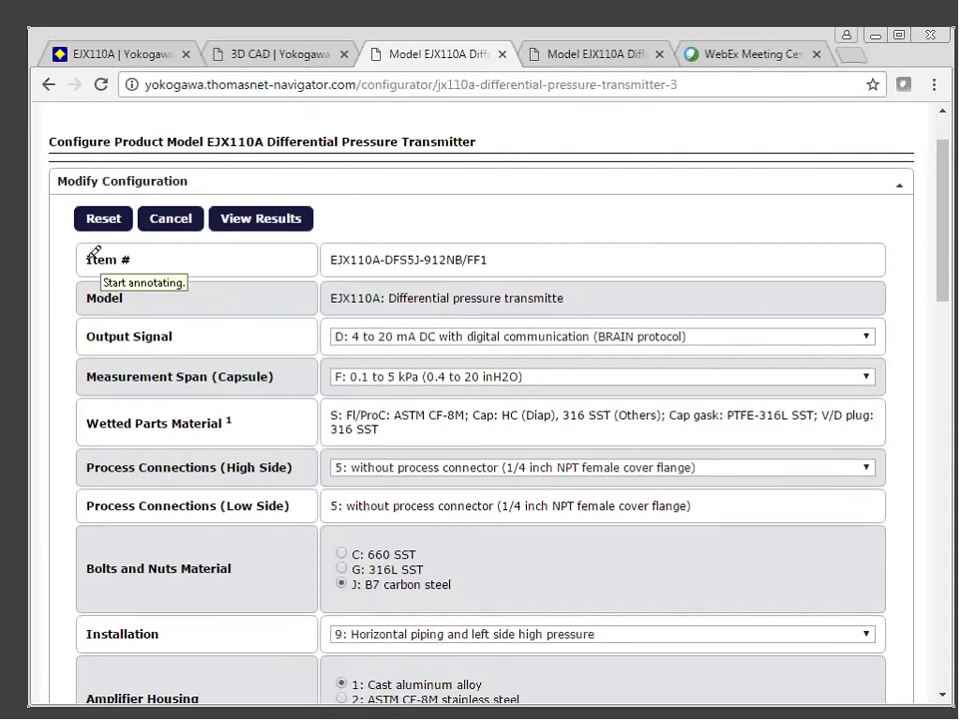
left_click_drag(88, 259, 487, 260)
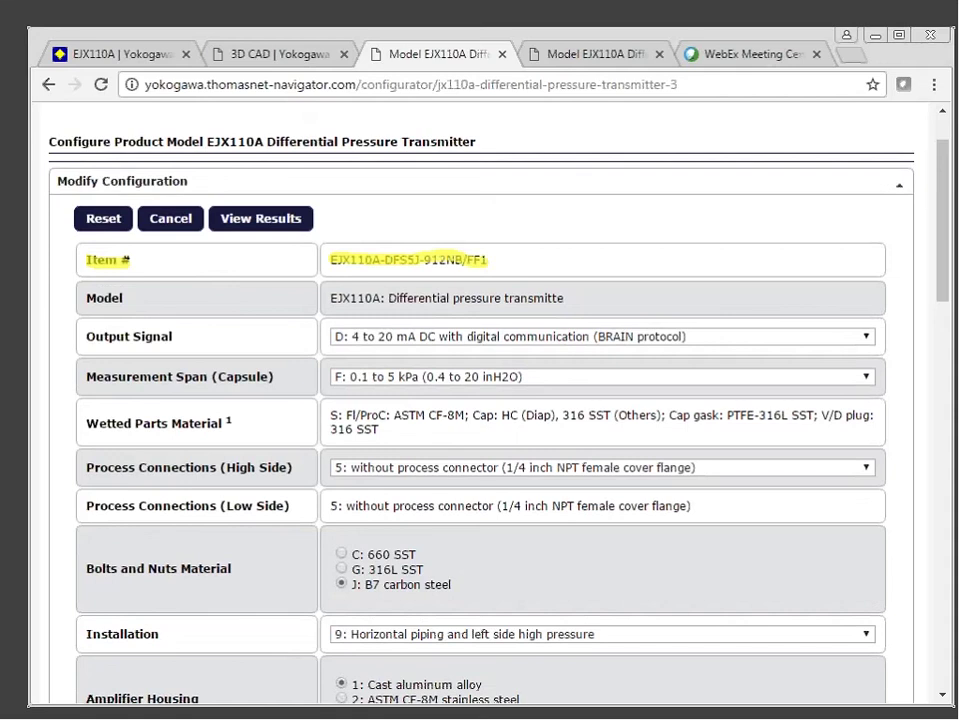
left_click(408, 259)
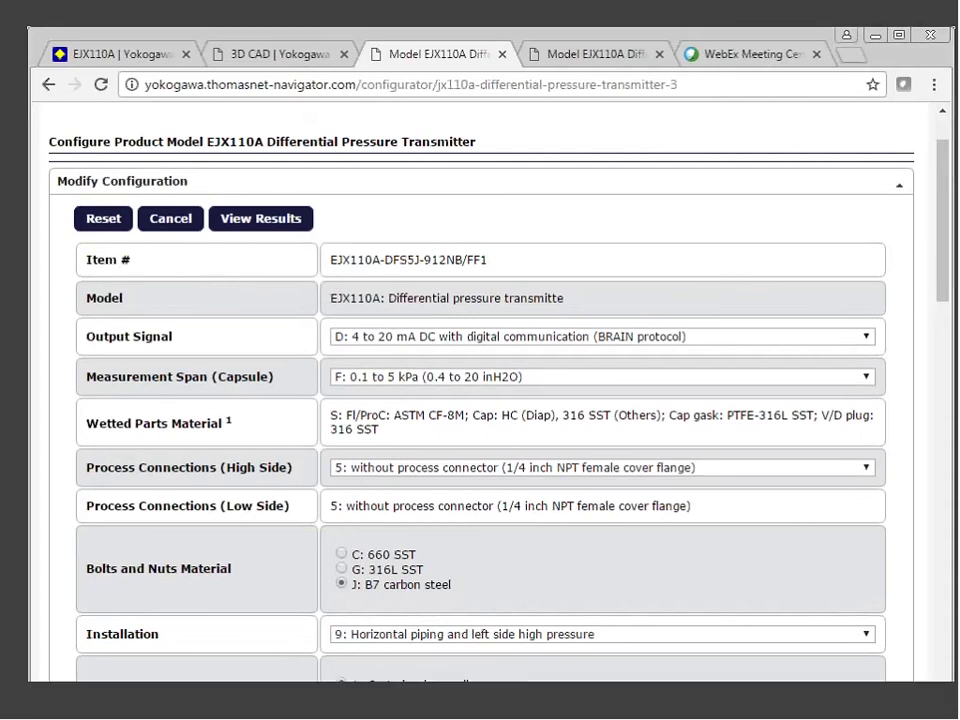
- Collapse the Modify Configuration section and expand it again
left_click(567, 189)
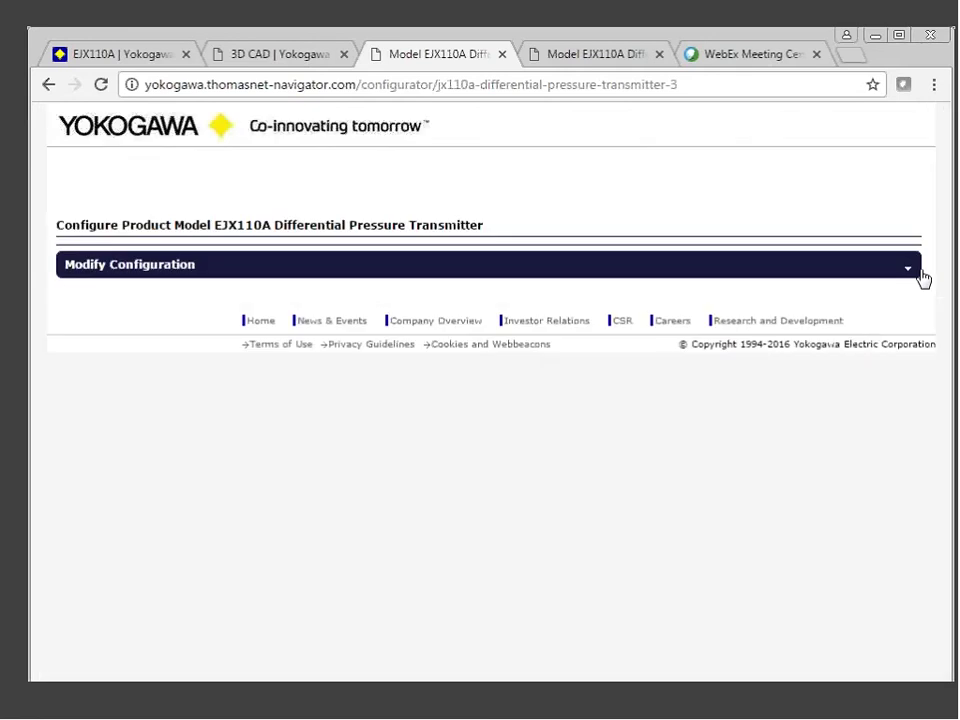
left_click(922, 279)
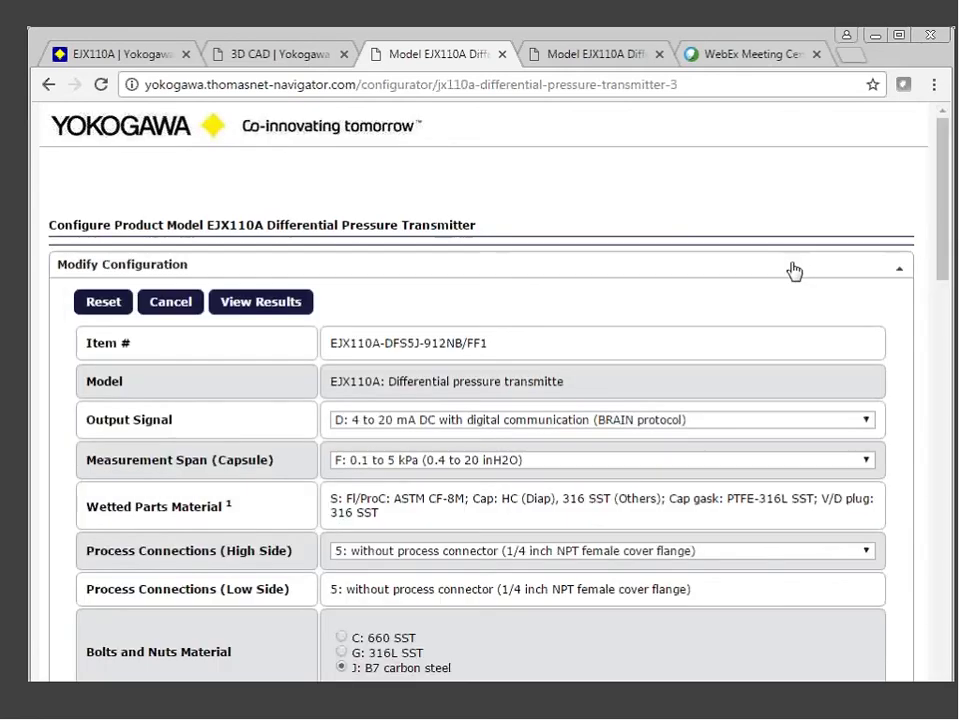
- Set Process Connections (High Side) to "4: with 1/2 inch NPT female process connector"
scroll(945, 220, "down", 1)
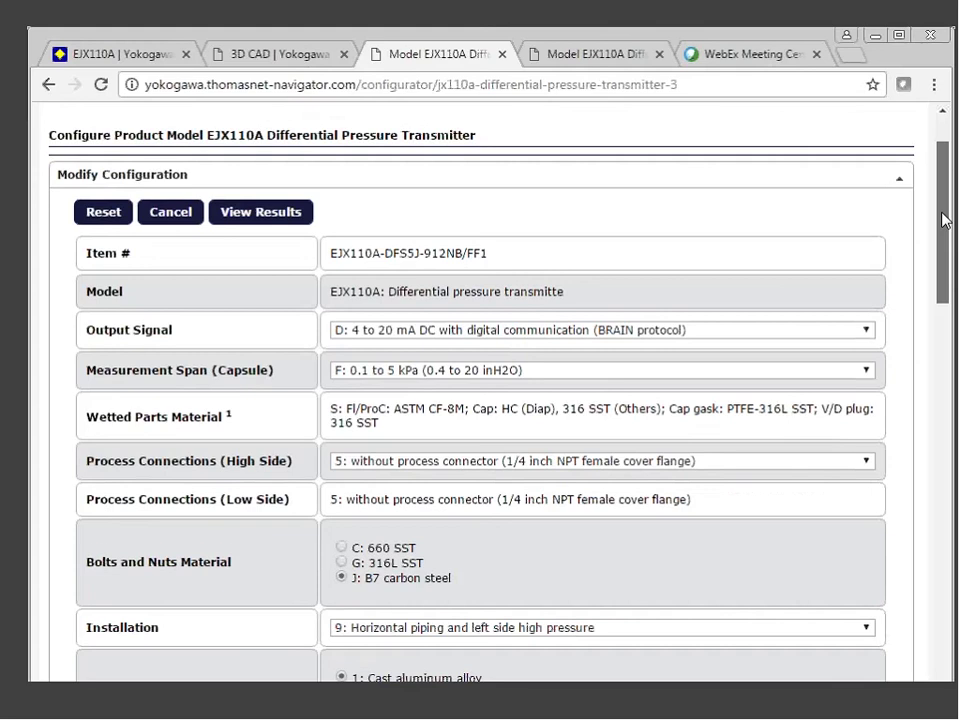
left_click_drag(945, 220, 946, 229)
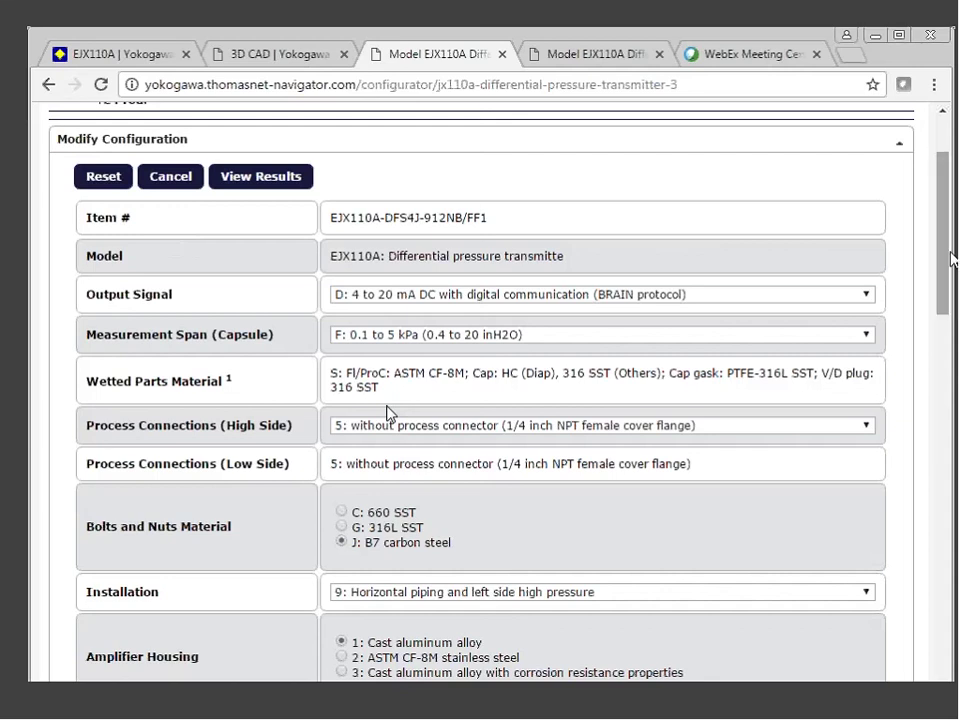
left_click_drag(953, 258, 950, 228)
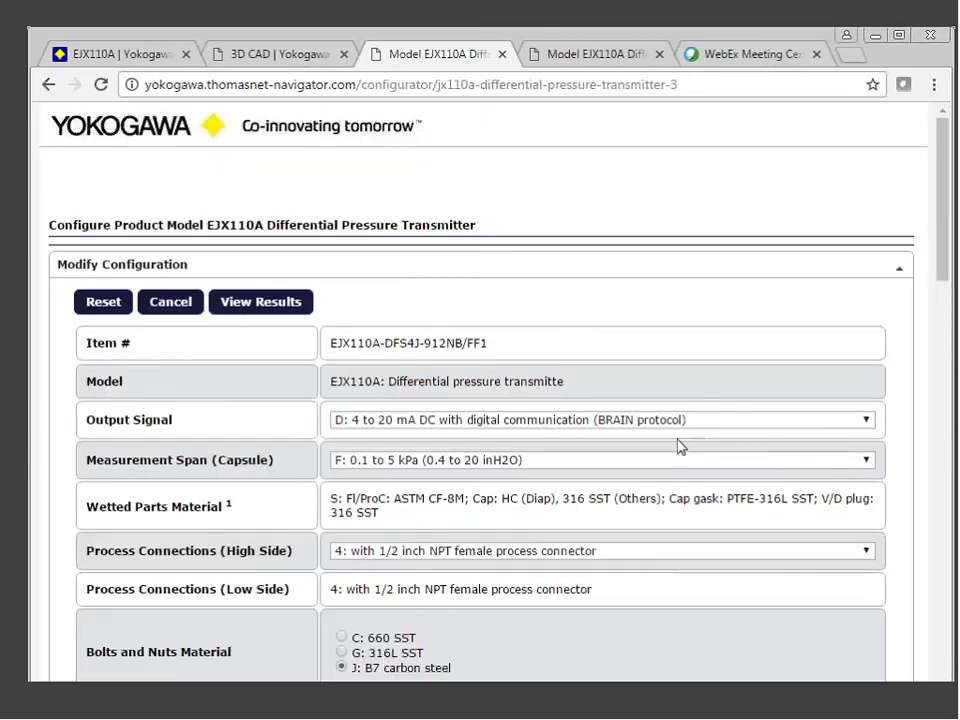
scroll(504, 406, "down", 1)
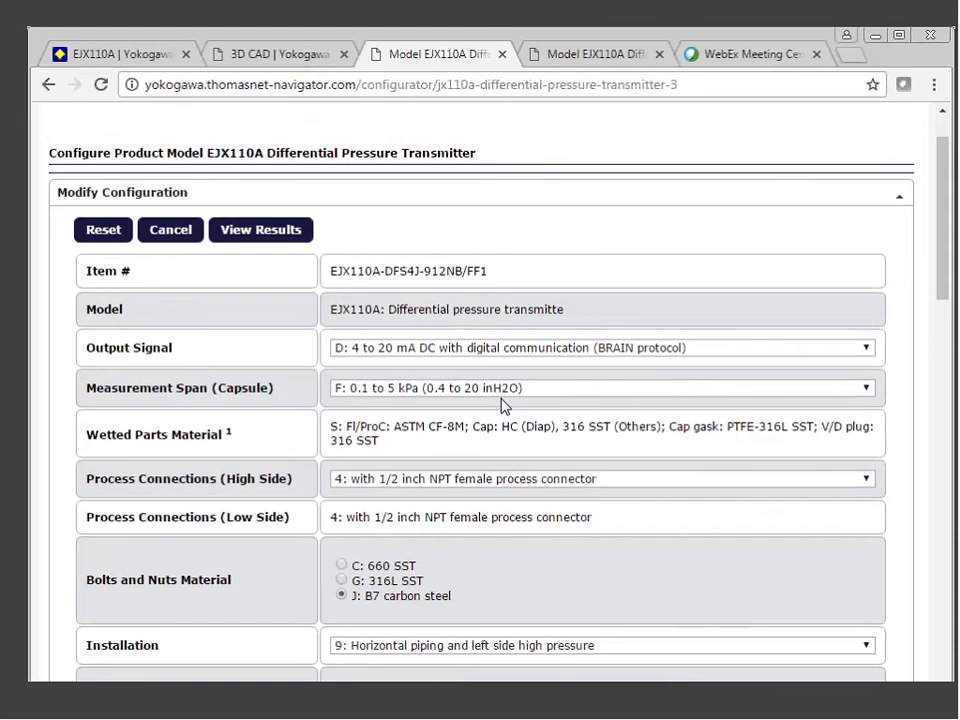
- Set Output Signal to "J: 4 to 20 mA DC with digital communication (HART 5/HART 7 protocol)" and specify HART 7 as the protocol
left_click(440, 348)
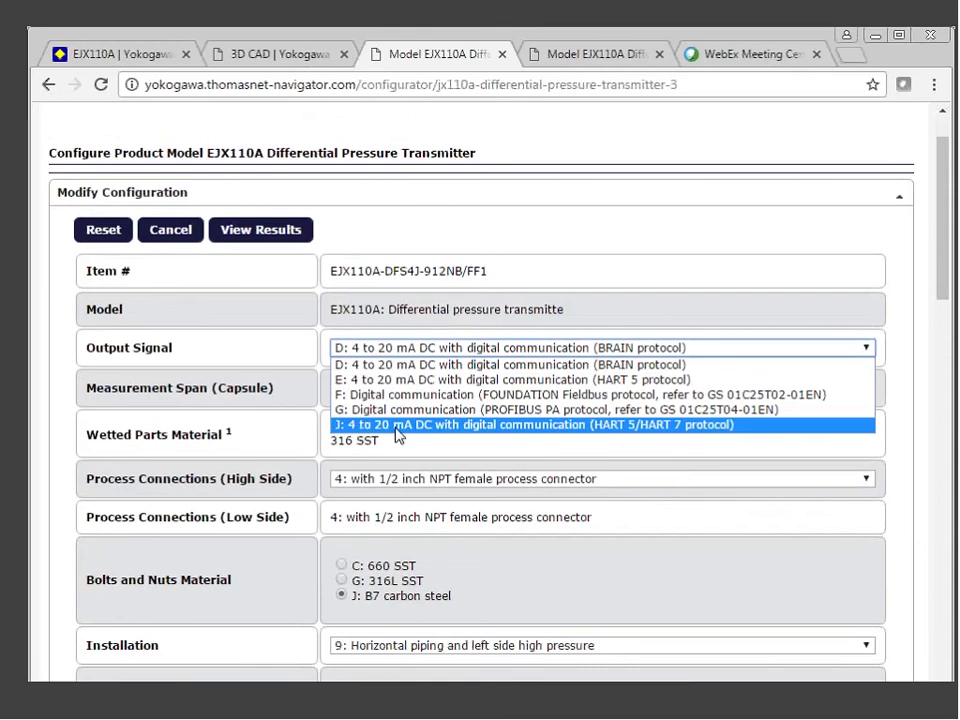
left_click(398, 425)
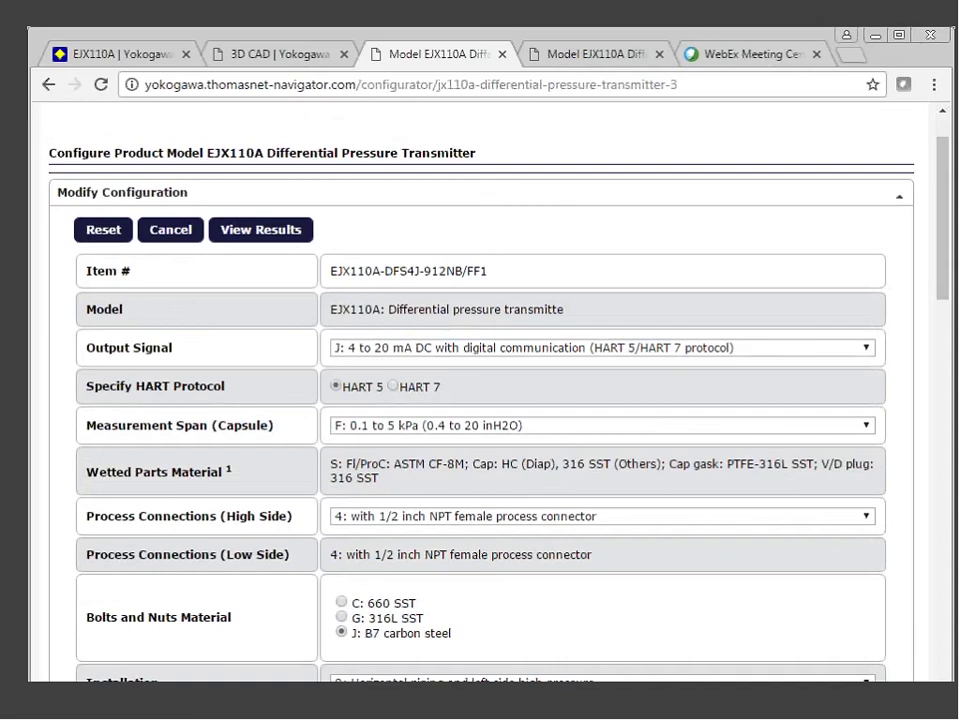
left_click(393, 386)
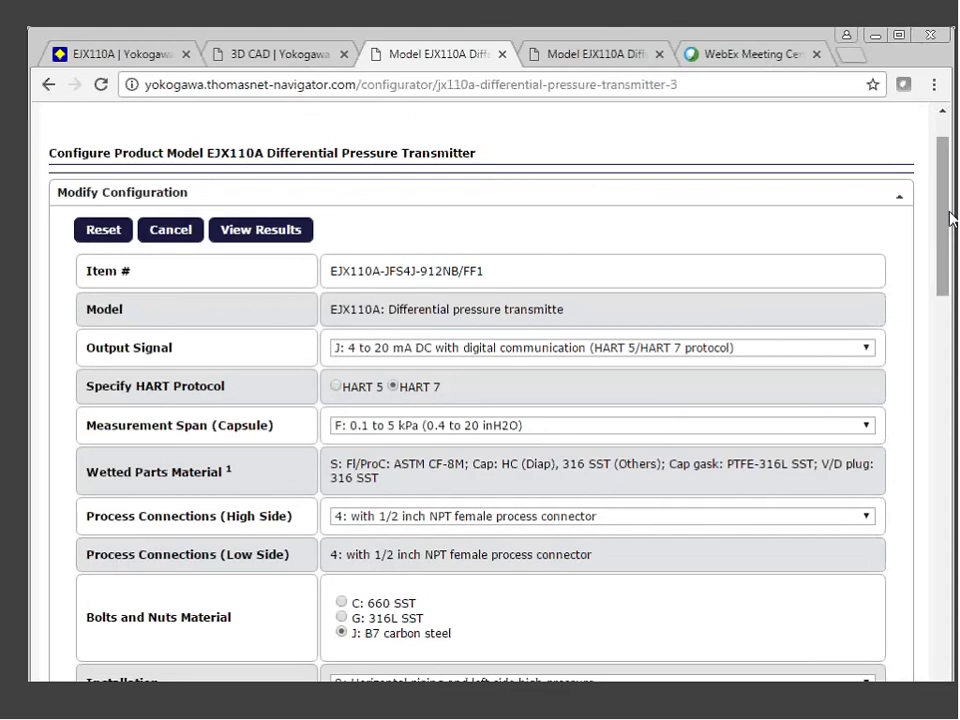
- Set Measurement Span (Capsule) to "L: 0.1 to 10 kPa (0.4 to 40 inH2O)" and look through the available Wetted Parts Material options
scroll(351, 226, "down", 3)
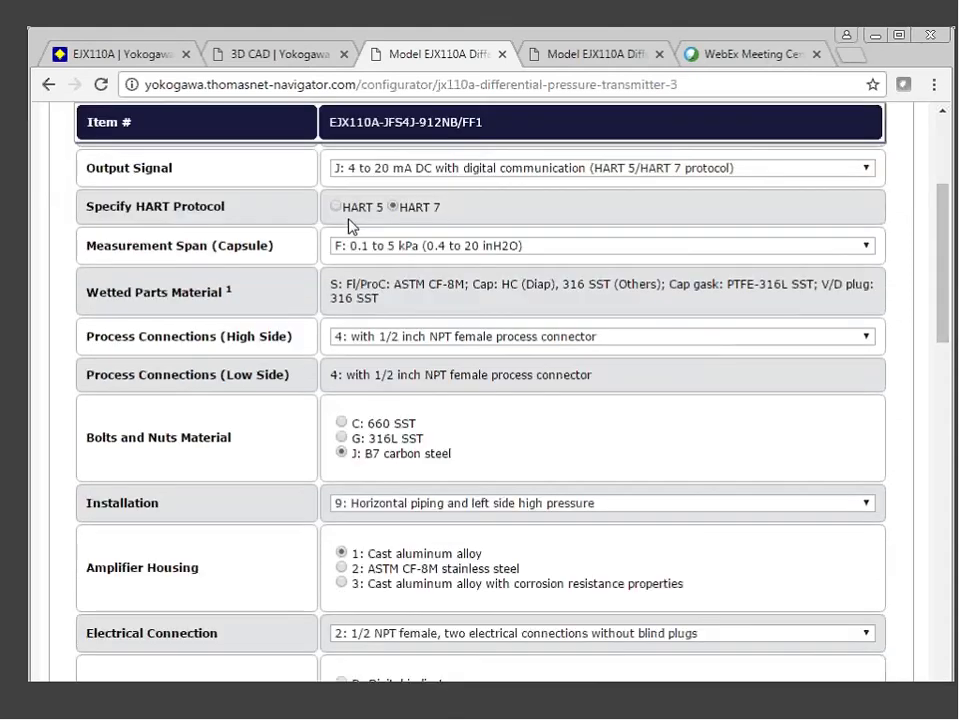
left_click(362, 246)
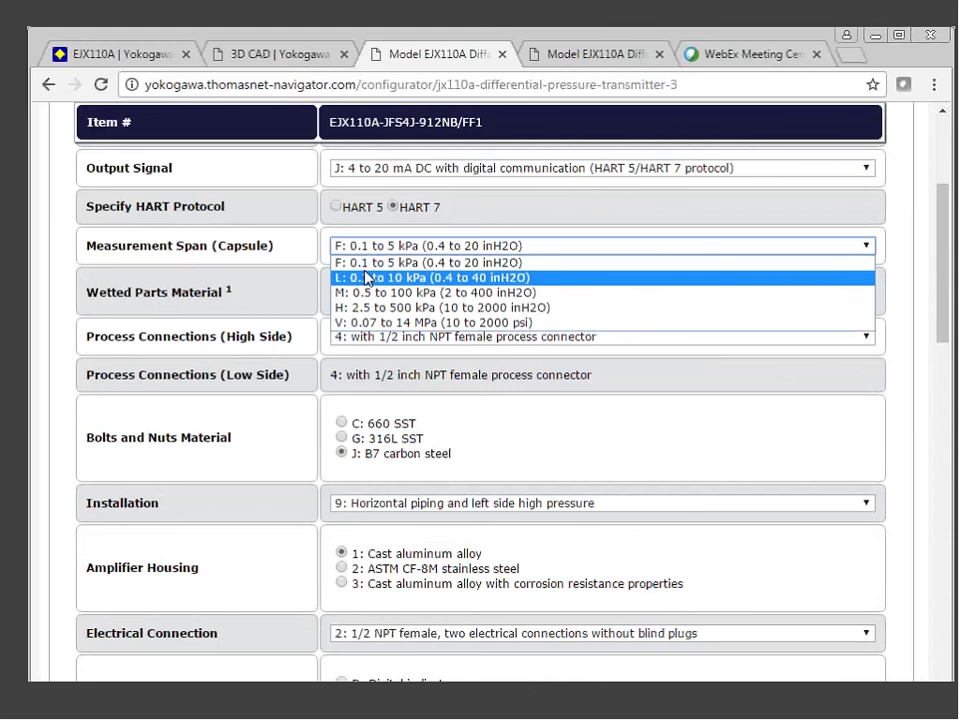
left_click(366, 278)
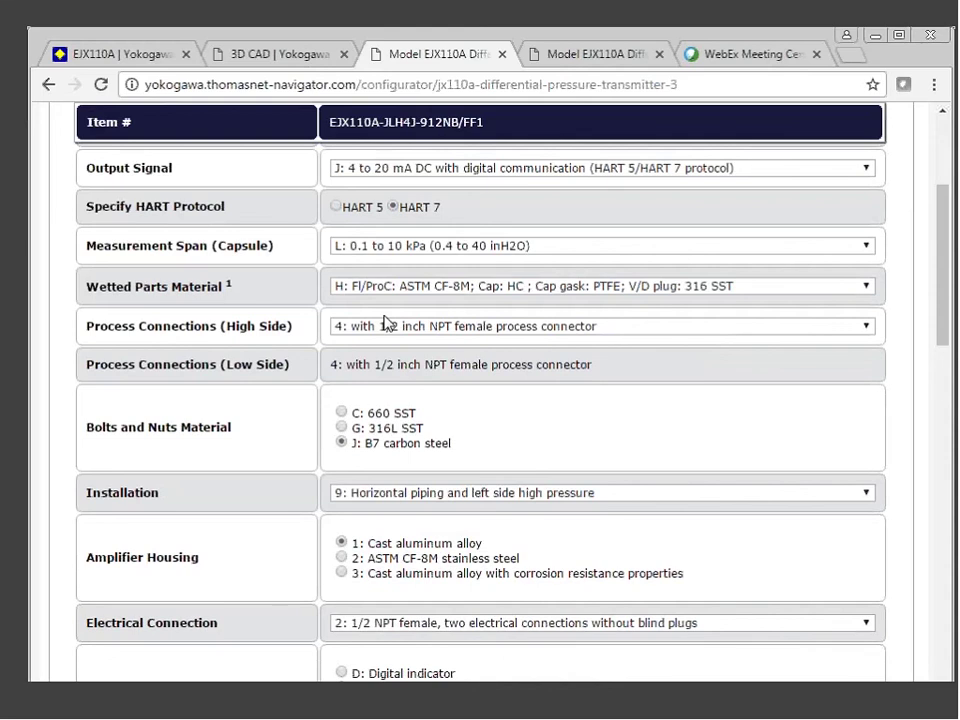
left_click(385, 286)
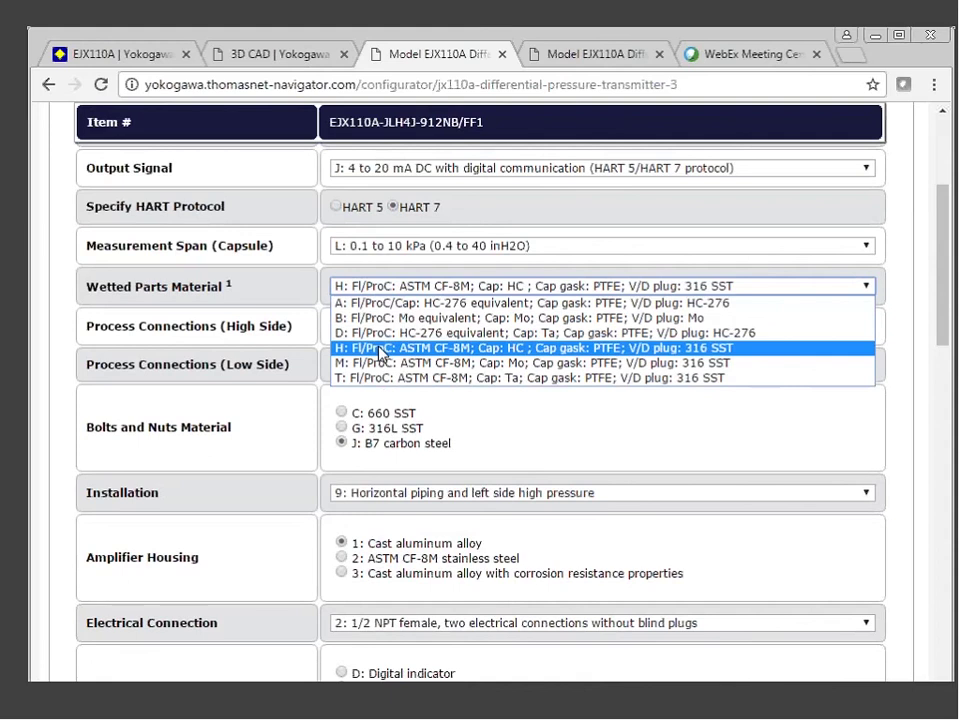
key("Up")
key("Up")
key("Up")
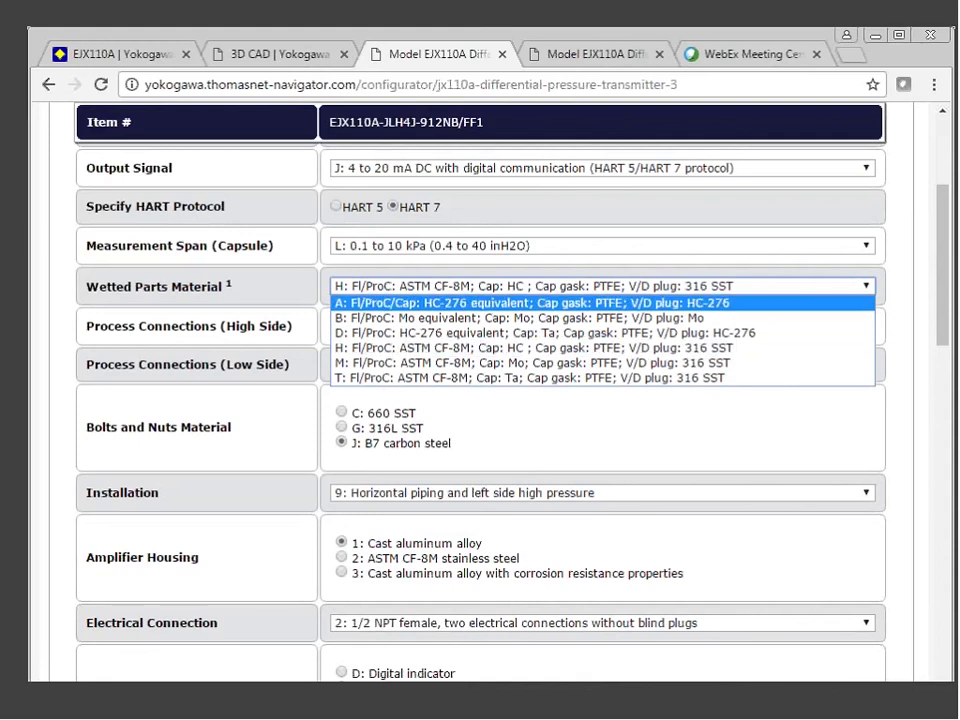
- Set Measurement Span (Capsule) to "M: 0.5 to 100 kPa (2 to 400 inH2O)" and Wetted Parts Material to option S with the PTFE-316L SST capsule gasket
left_click(369, 250)
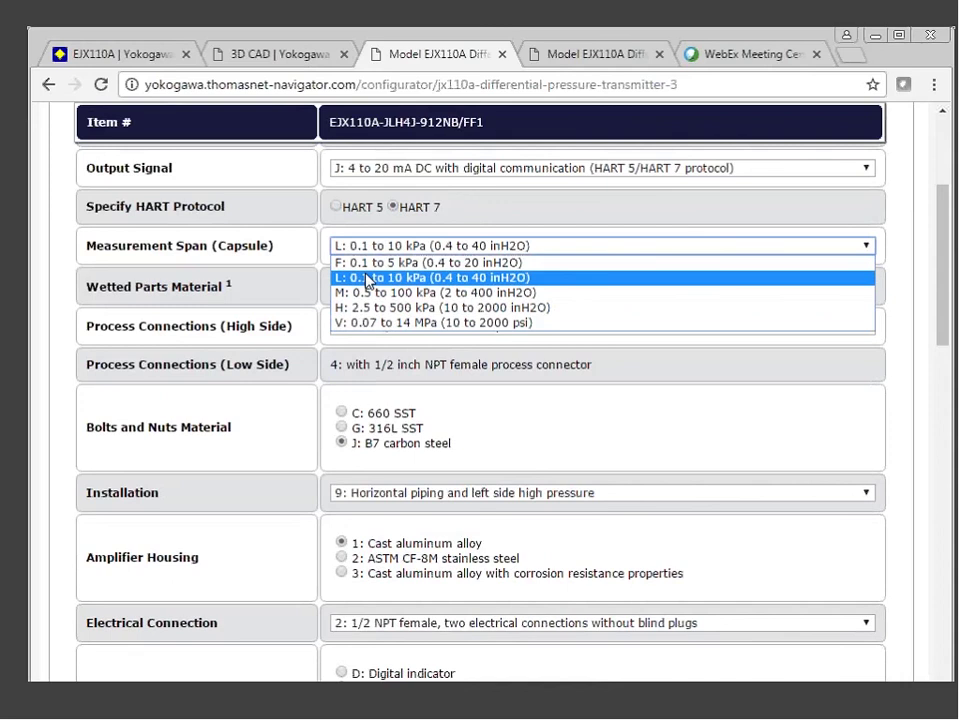
left_click(368, 292)
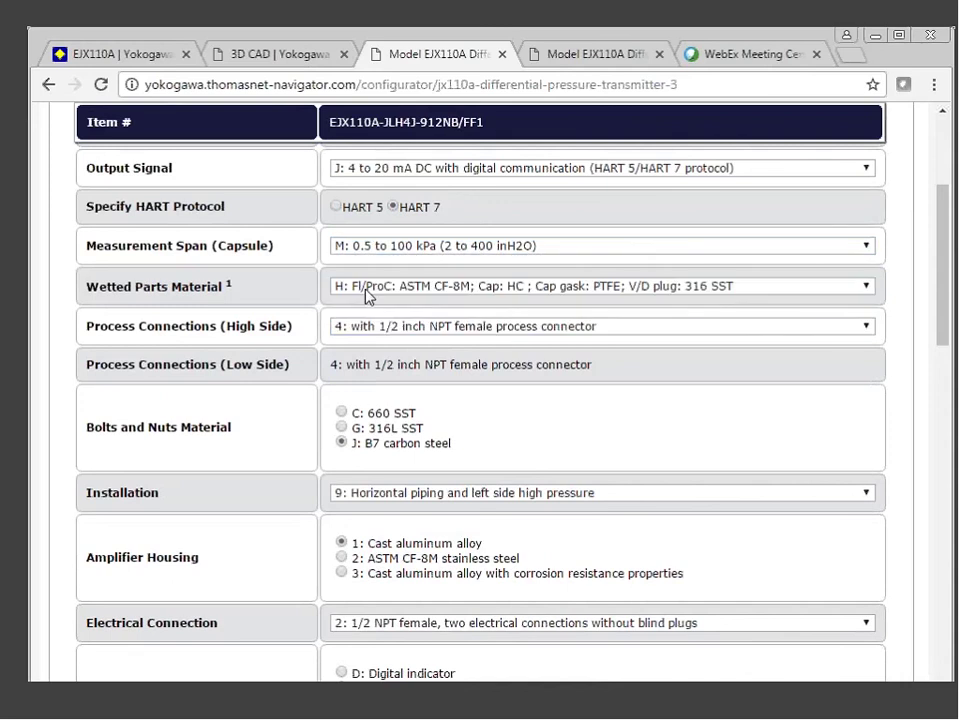
left_click(368, 291)
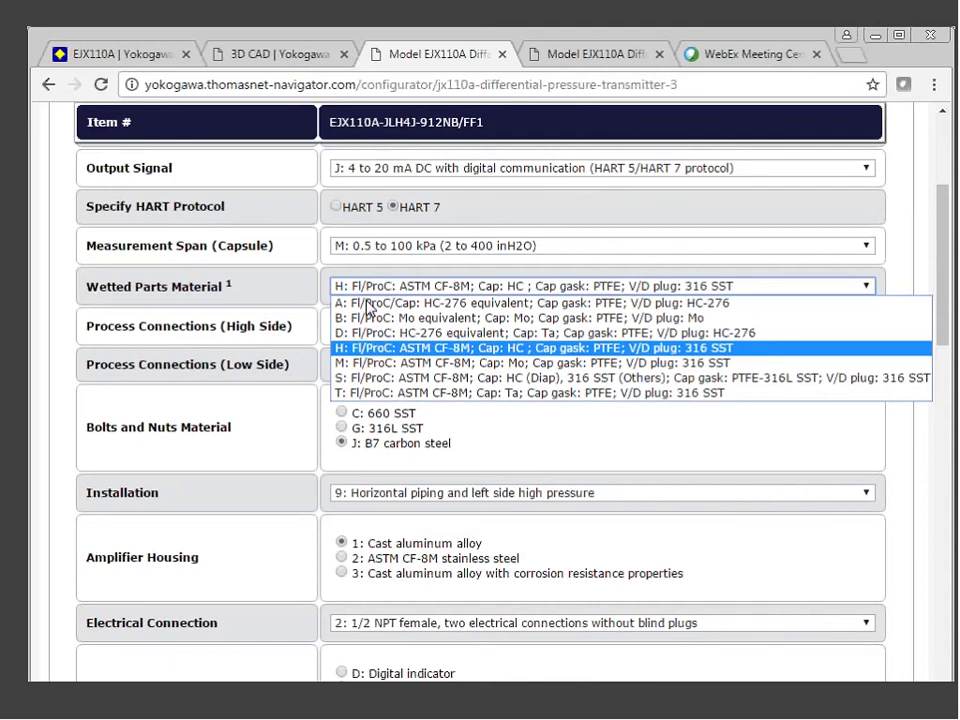
left_click(389, 378)
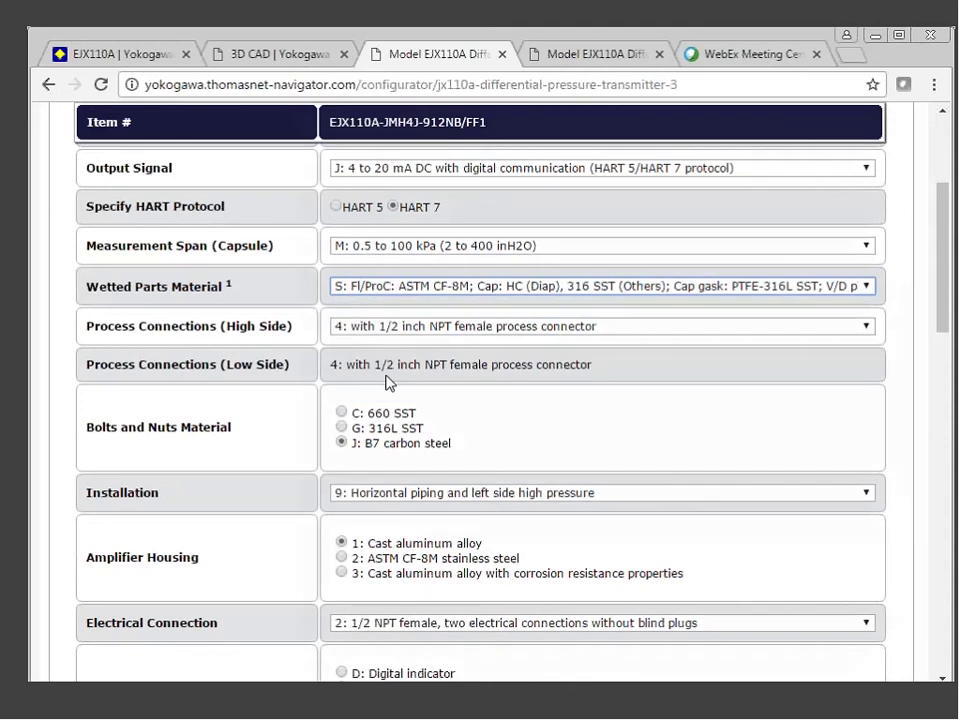
- Set Process Connections (High Side) to "5: without process connector (1/4 inch NPT female cover flange)" and Bolts and Nuts Material to "G: 316L SST"
left_click(386, 326)
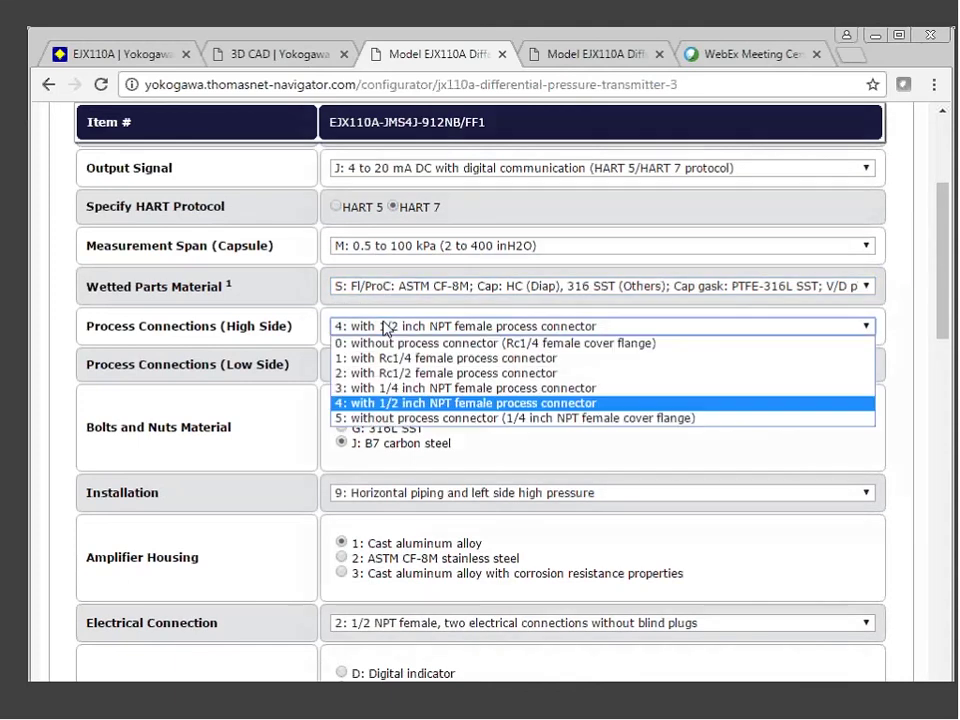
left_click(395, 425)
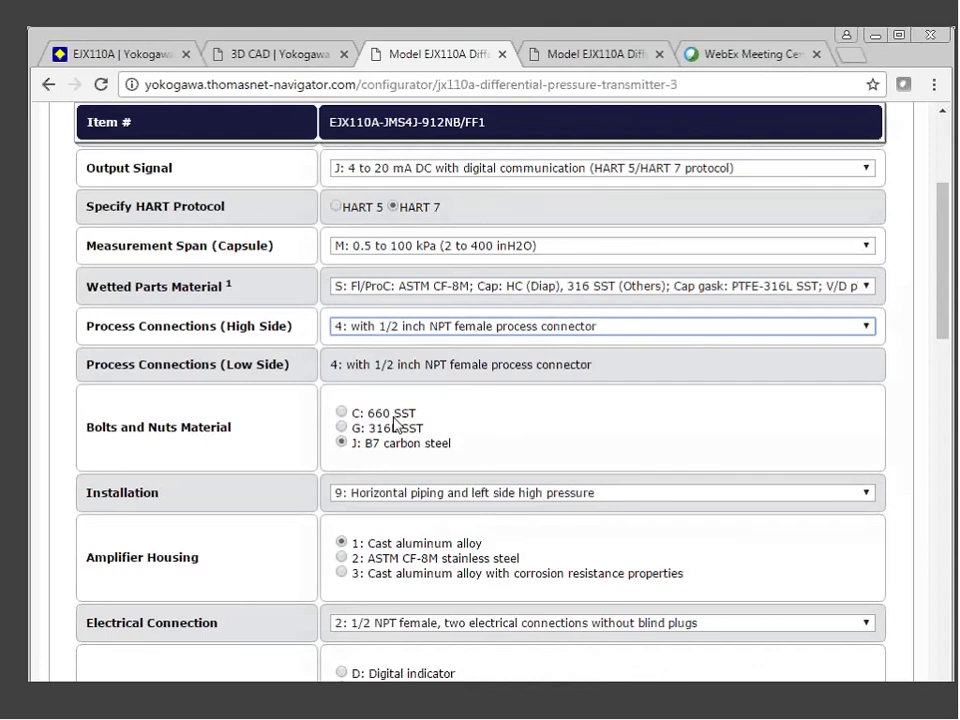
key("Down")
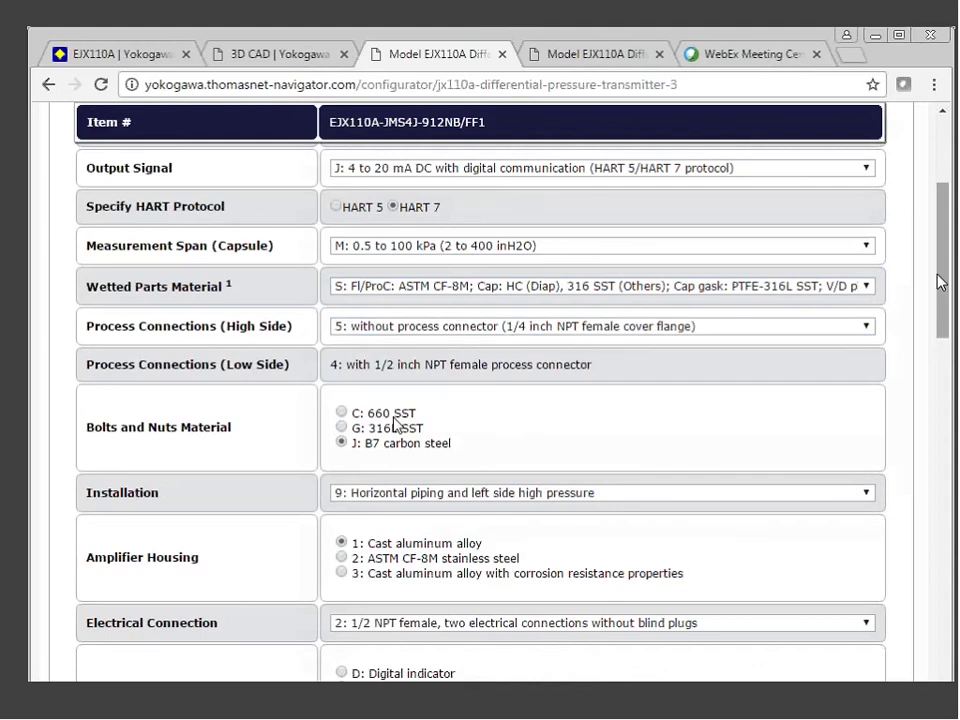
scroll(395, 424, "down", 3)
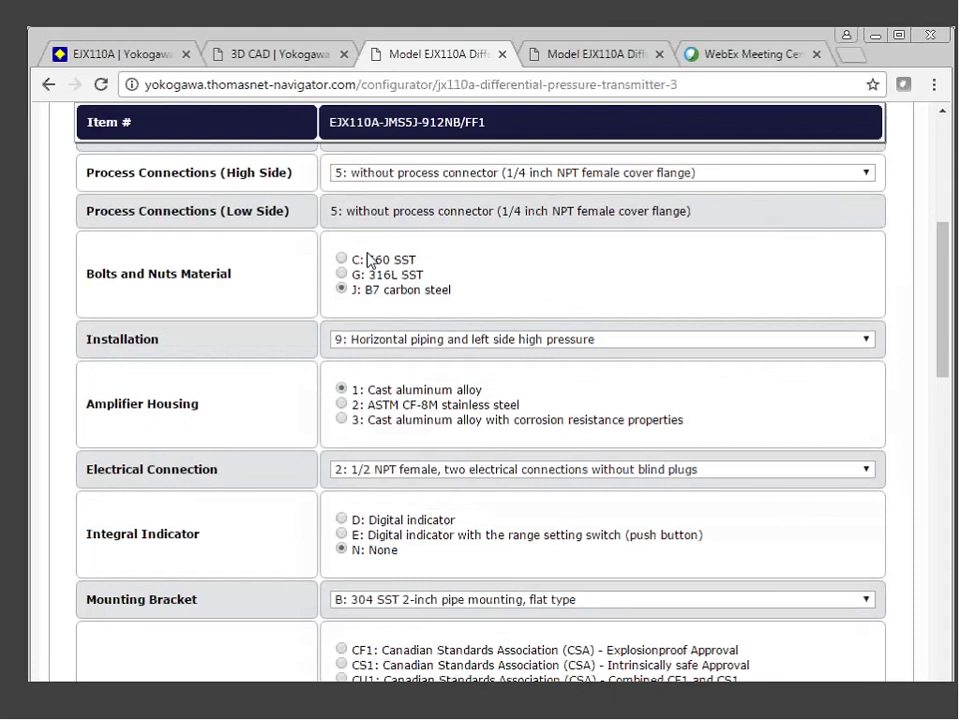
left_click(370, 274)
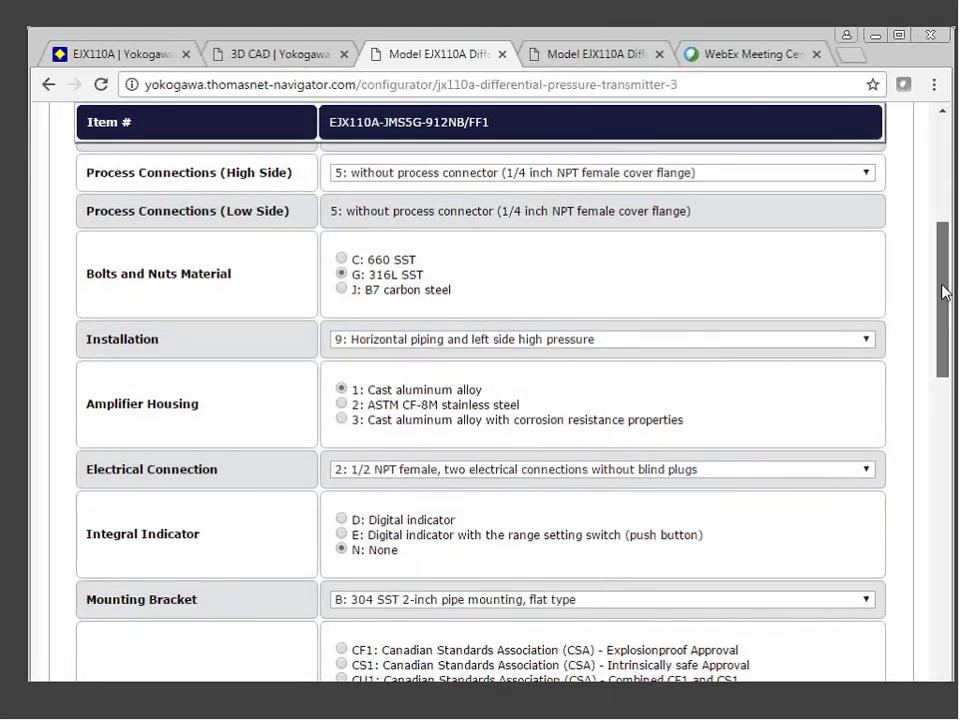
- Set the Integral Indicator option to "D: Digital indicator"
left_click_drag(943, 292, 945, 331)
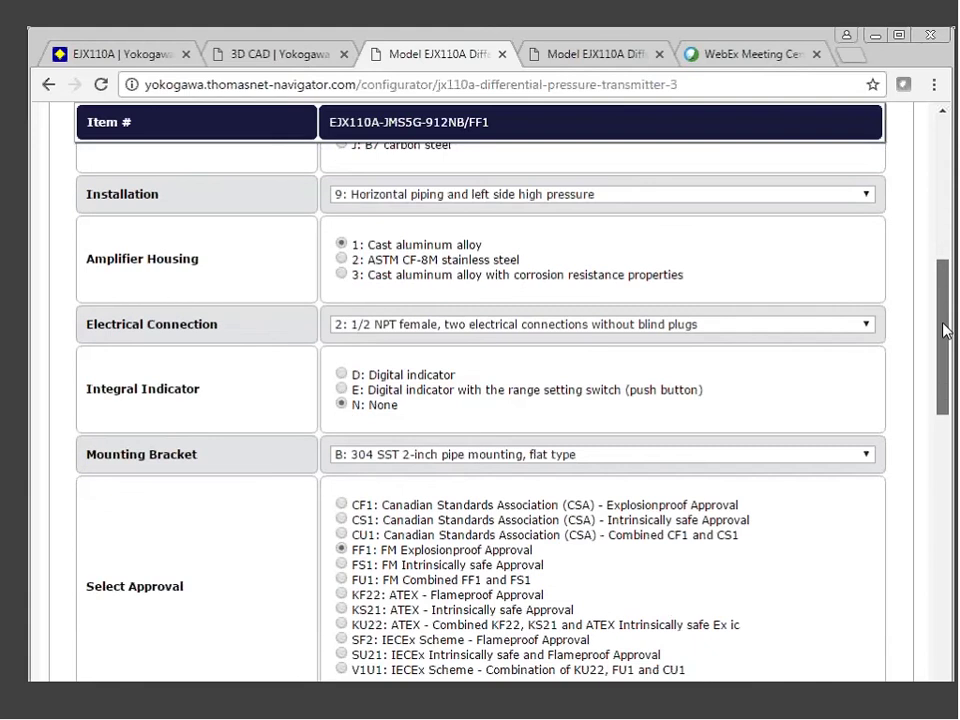
scroll(452, 335, "down", 1)
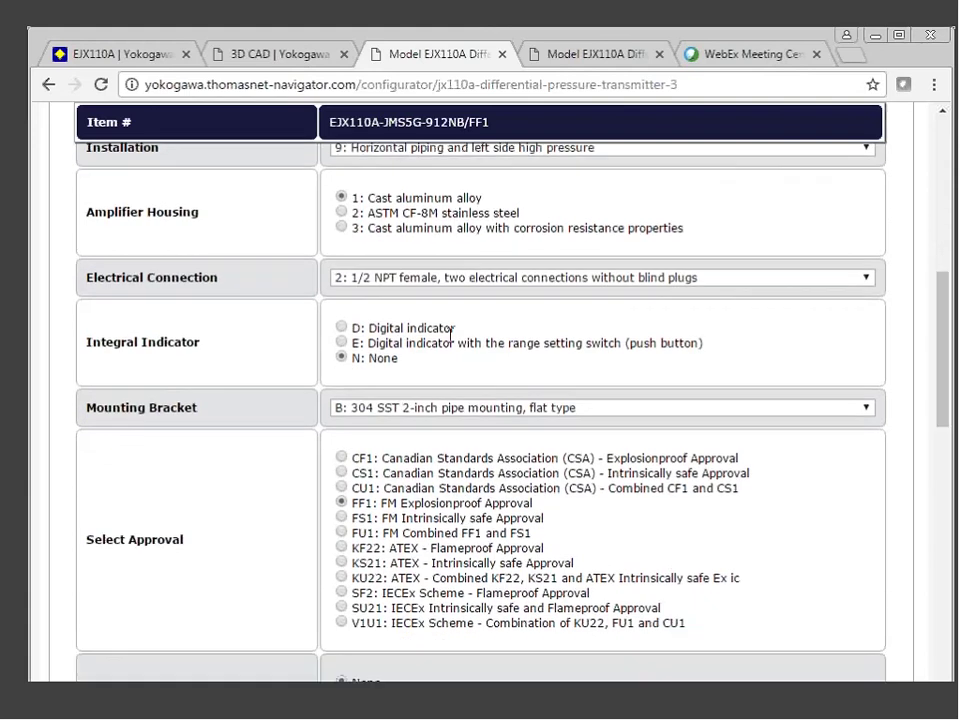
left_click(450, 329)
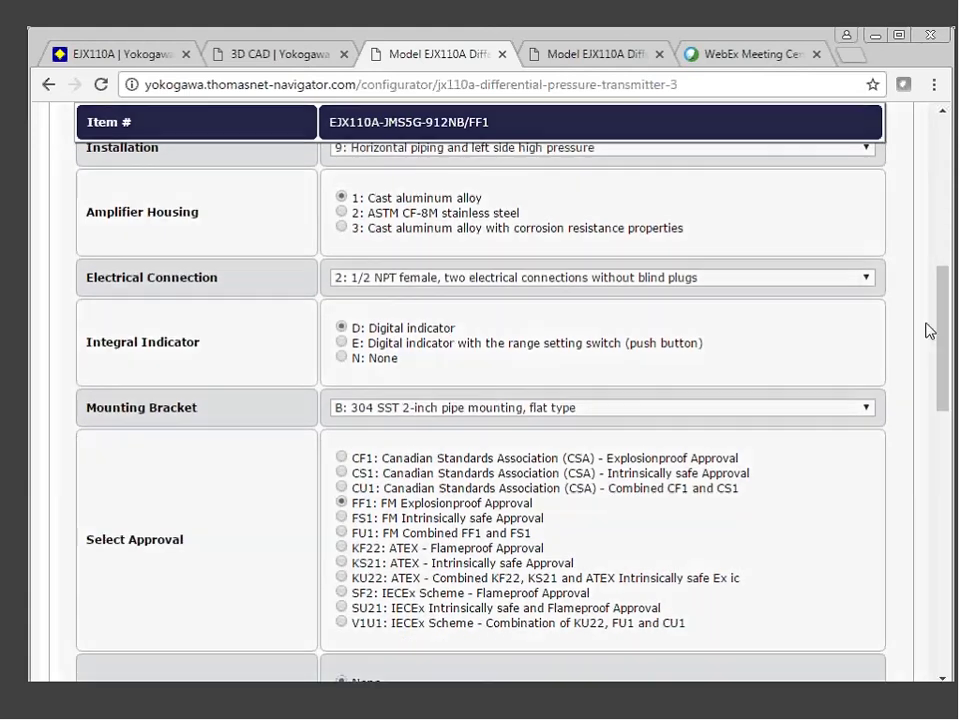
- Set Calibration Unit to "D1: P calibration (psi unit)" and Output Limits and Failure Operation to C1, failure alarm down-scale
left_click_drag(941, 335, 946, 380)
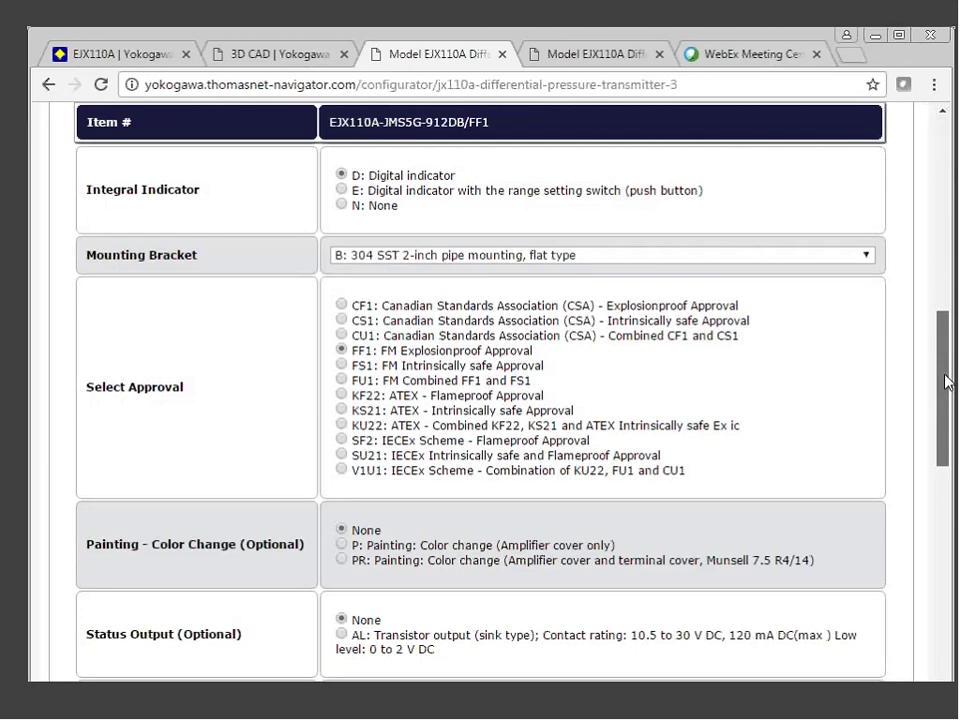
left_click_drag(946, 383, 946, 423)
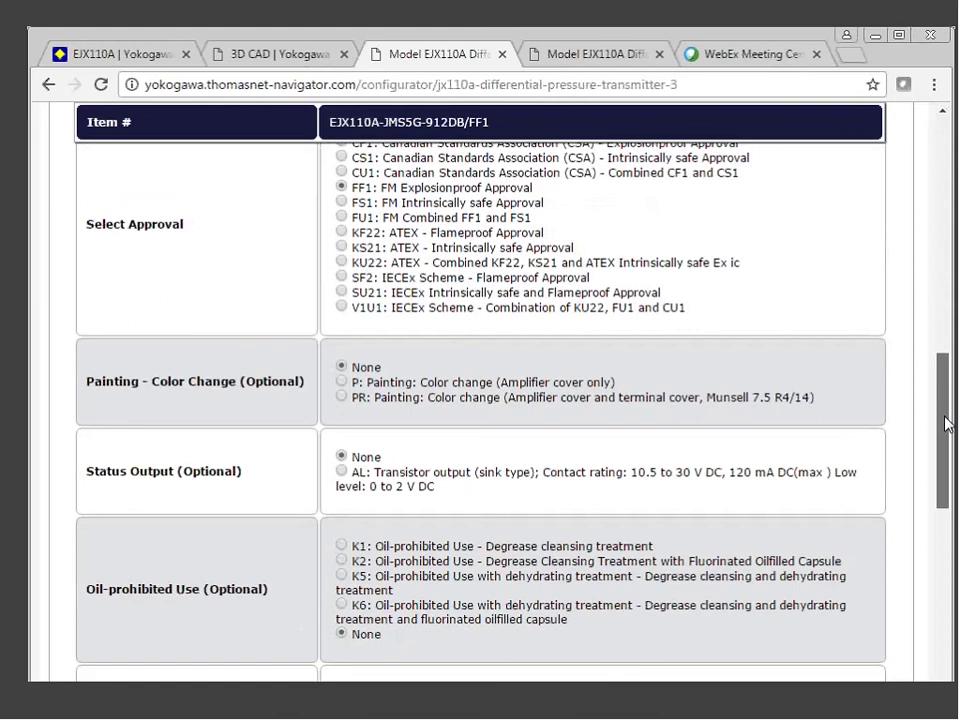
left_click_drag(946, 423, 955, 490)
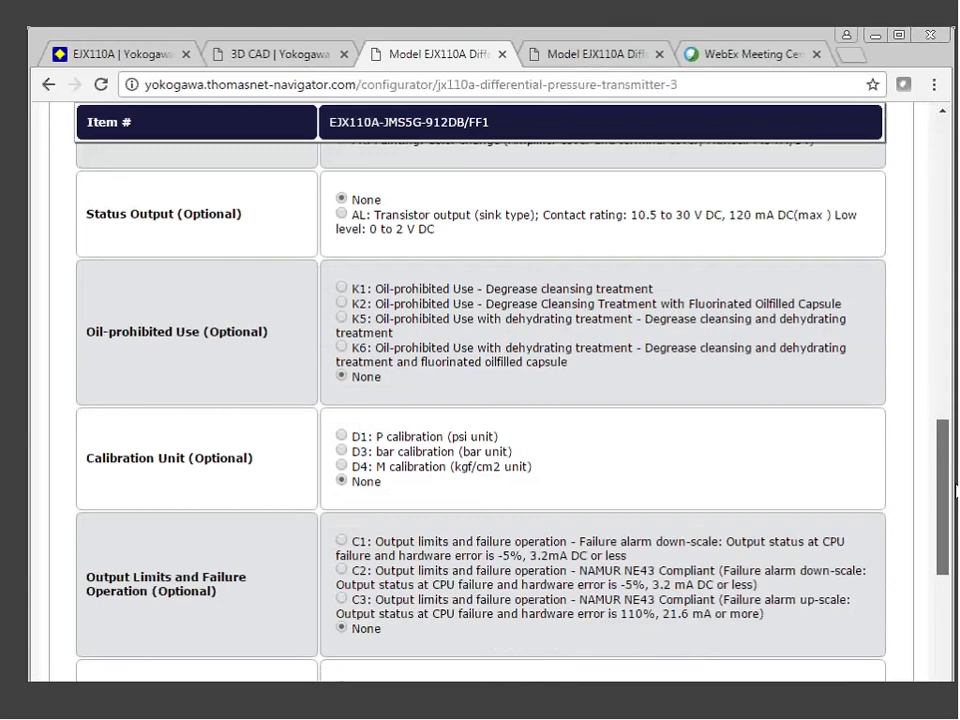
left_click(342, 432)
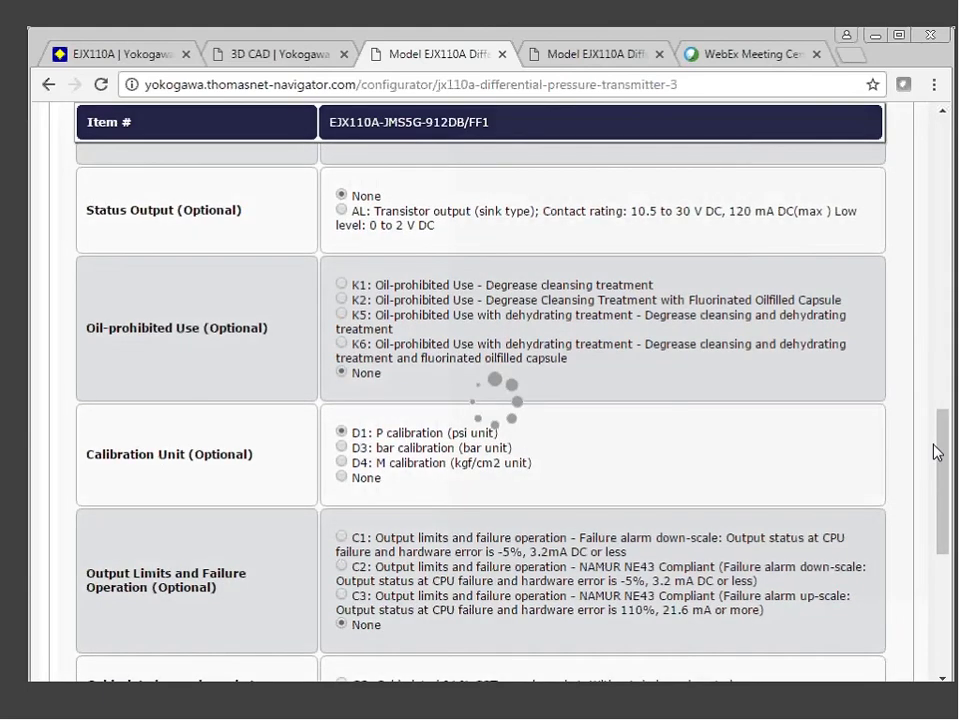
left_click_drag(937, 452, 952, 483)
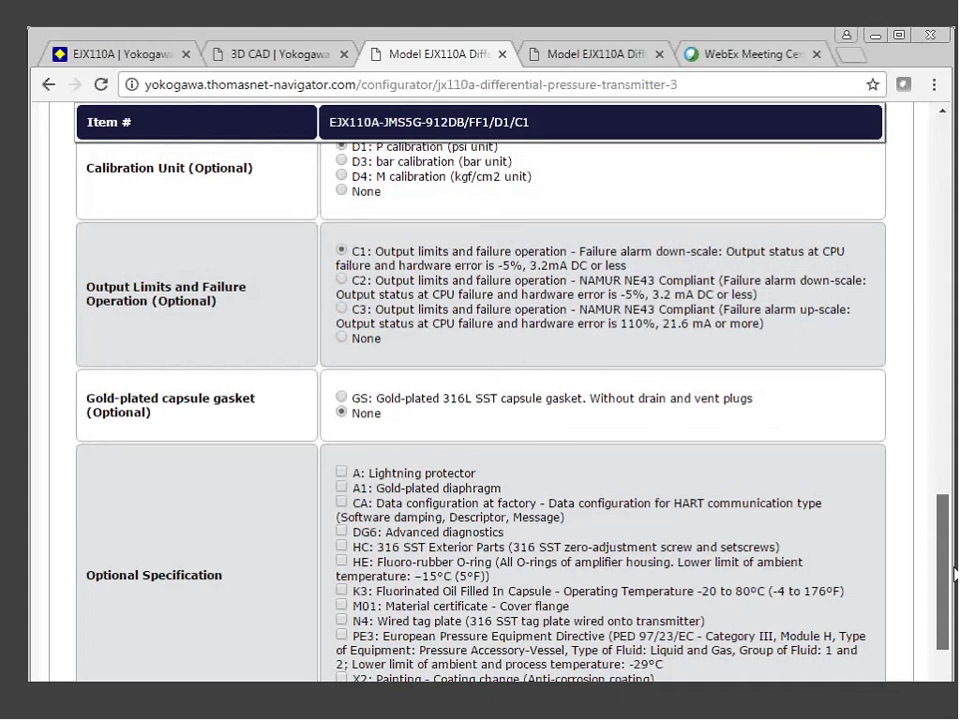
- Add the optional specifications "CA: Data configuration at factory" and "N4: Wired tag plate", and remove both again
scroll(333, 420, "down", 1)
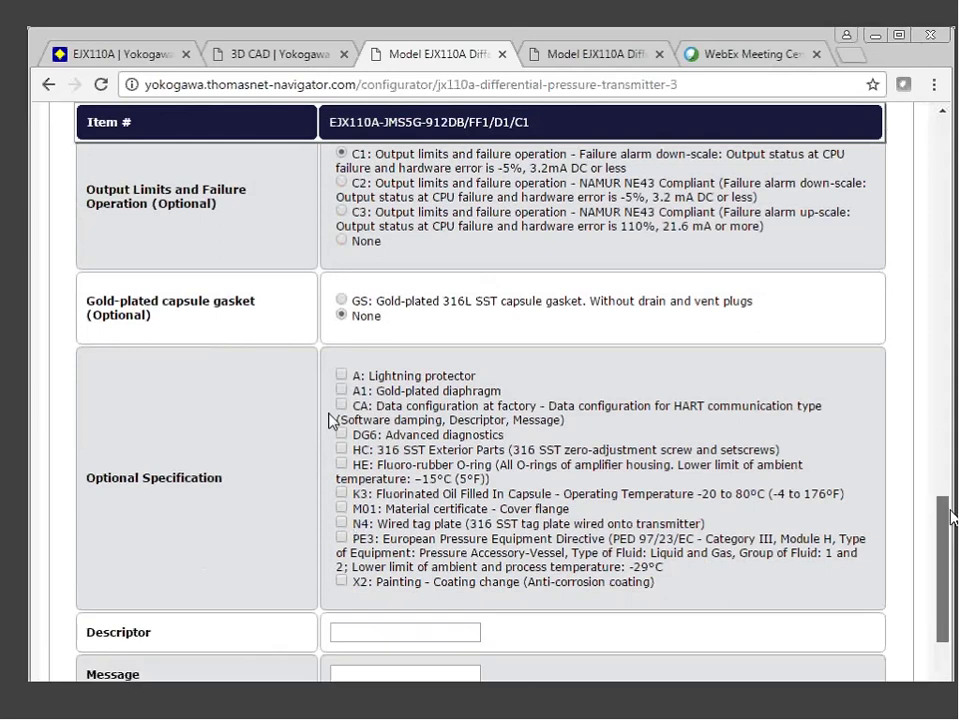
left_click_drag(953, 517, 953, 560)
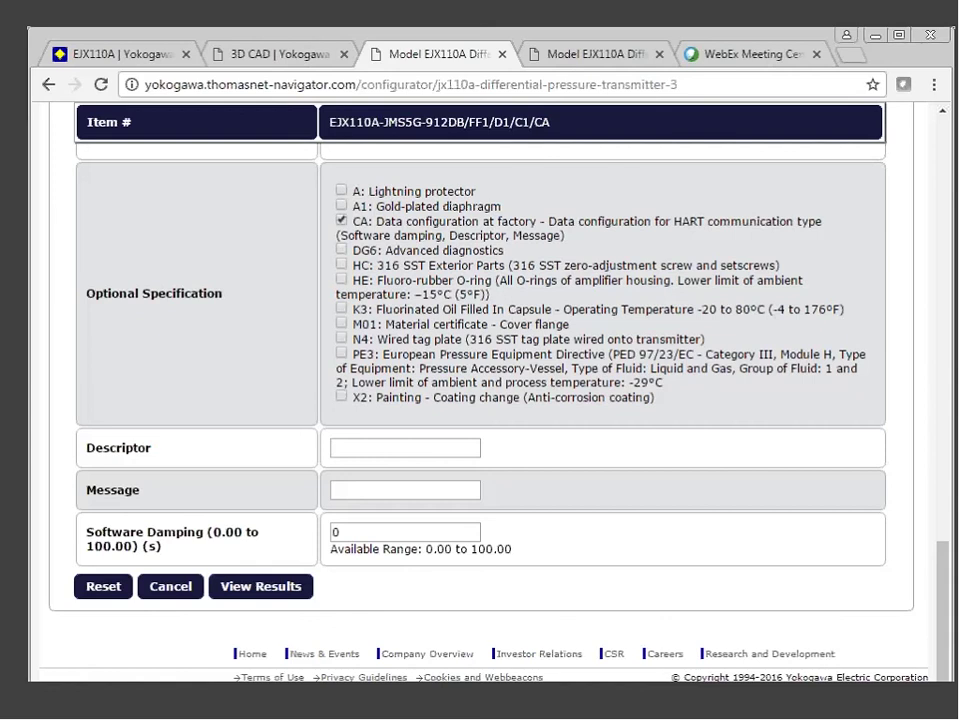
left_click(341, 339)
left_click(374, 447)
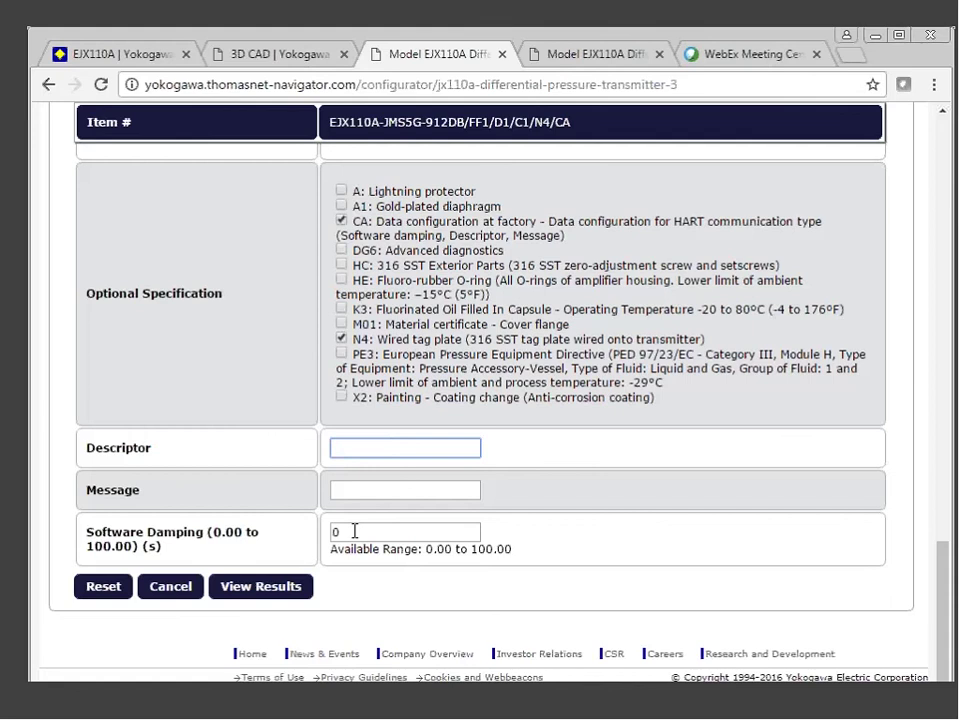
left_click(342, 220)
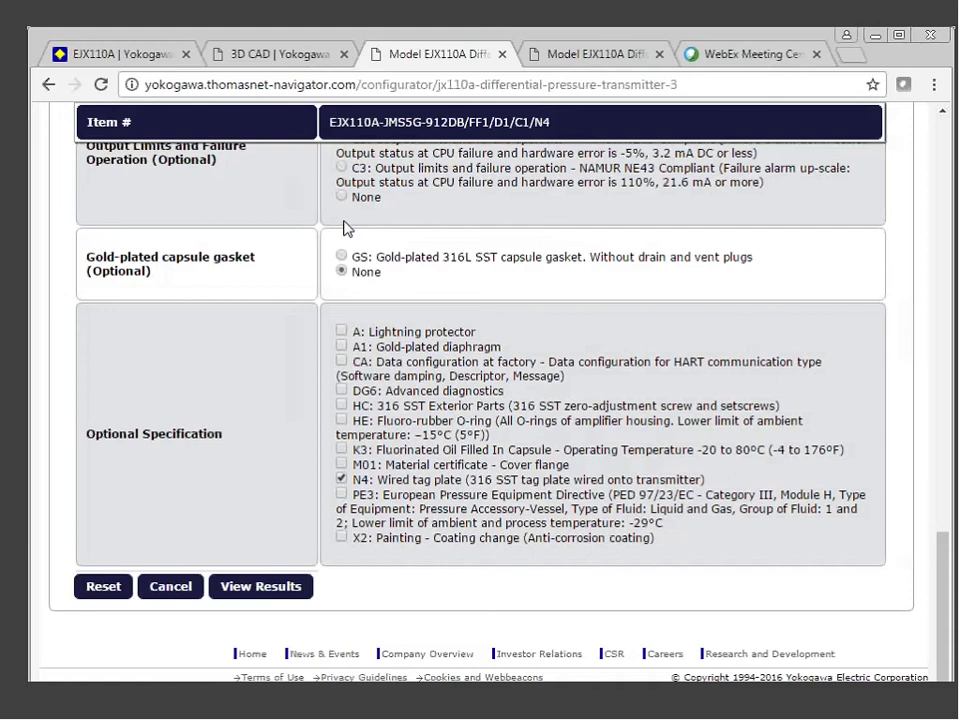
left_click(341, 479)
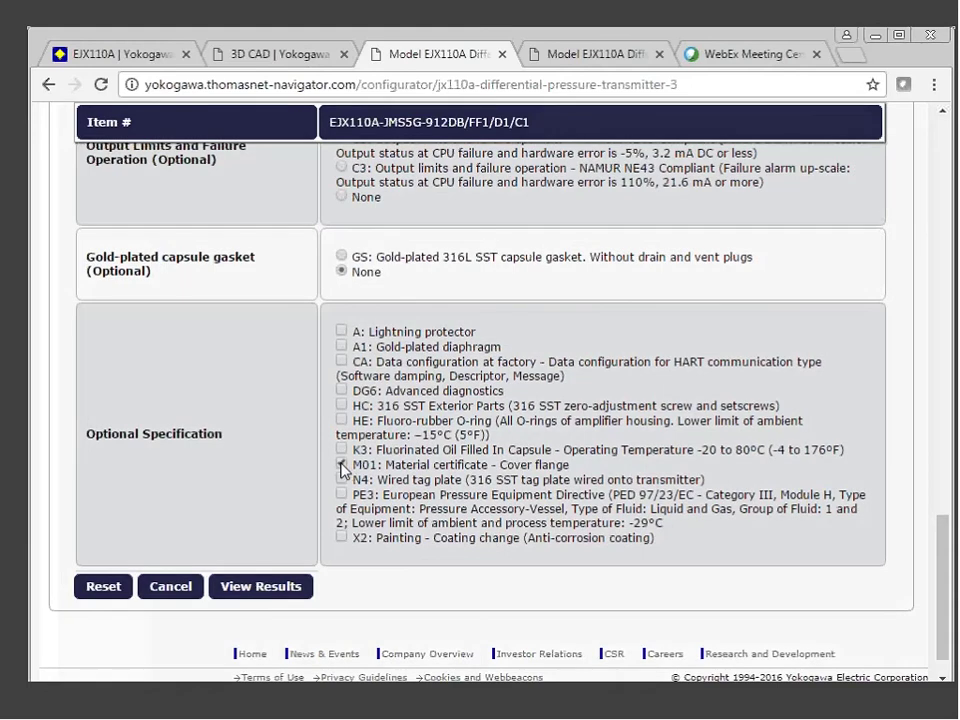
- Add the optional specification "M01: Material certificate - Cover flange" and view the results of the configuration
left_click(341, 466)
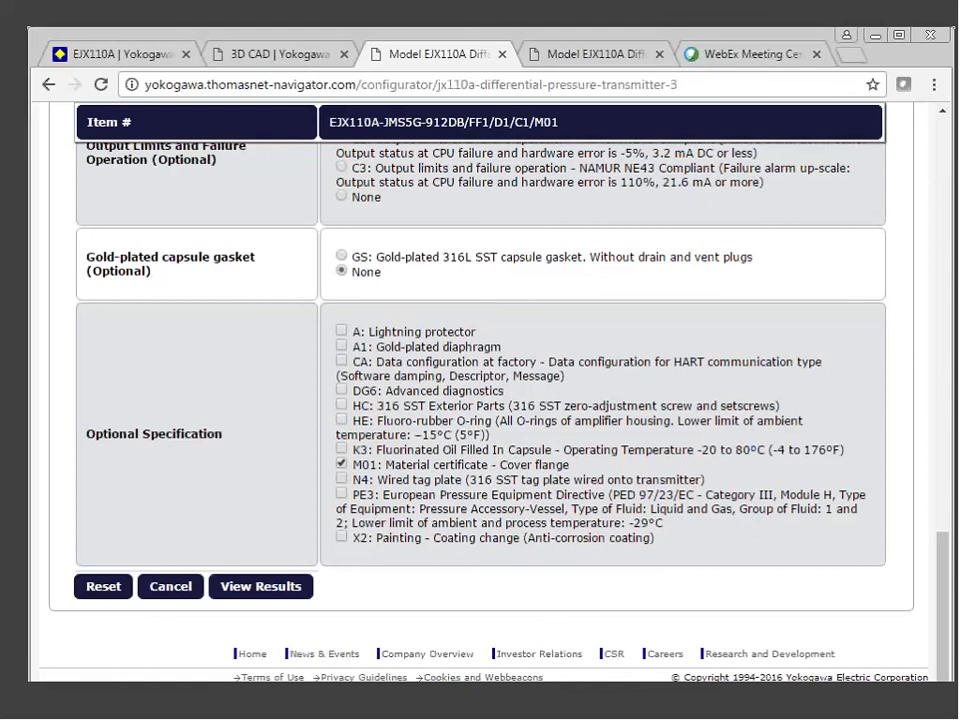
left_click(266, 588)
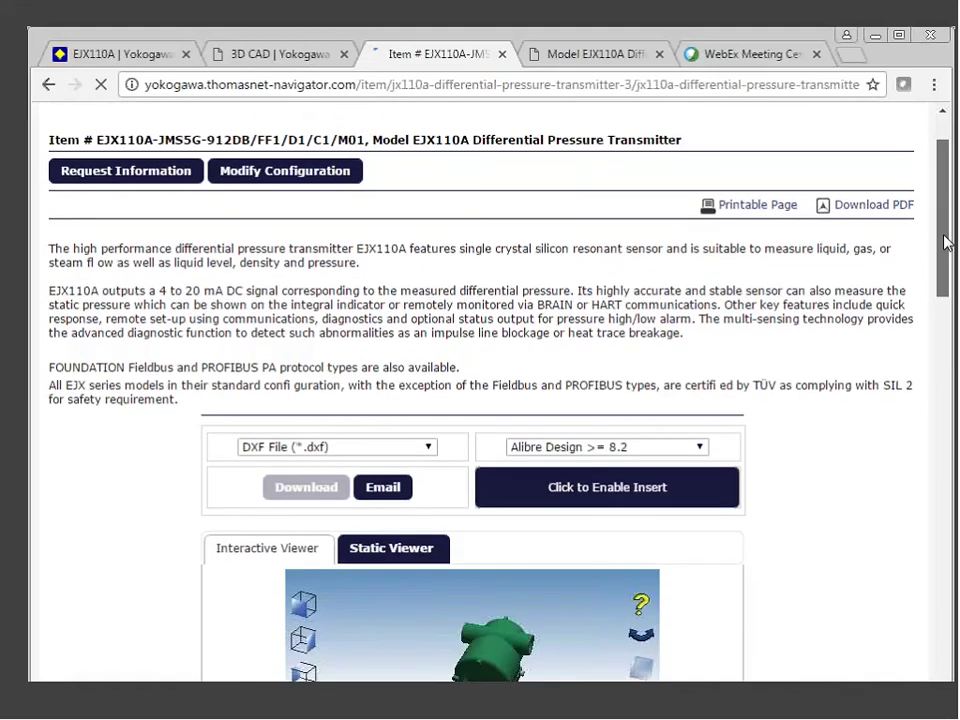
- Rotate the configured transmitter's 3D model in the Interactive Viewer to examine it from behind and below
left_click_drag(946, 240, 953, 250)
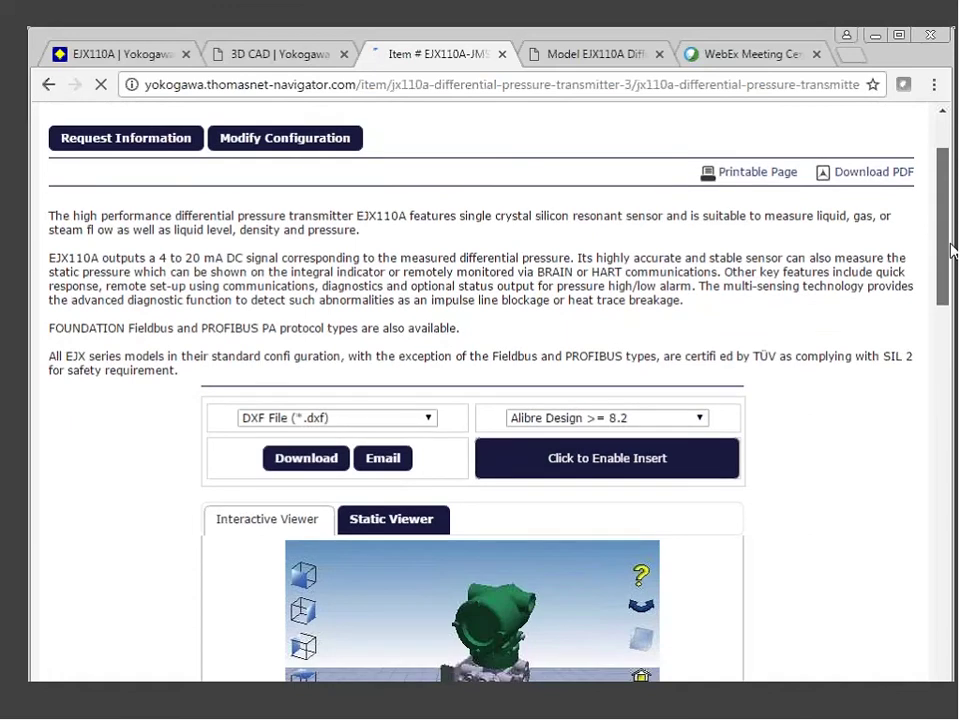
left_click_drag(953, 250, 948, 340)
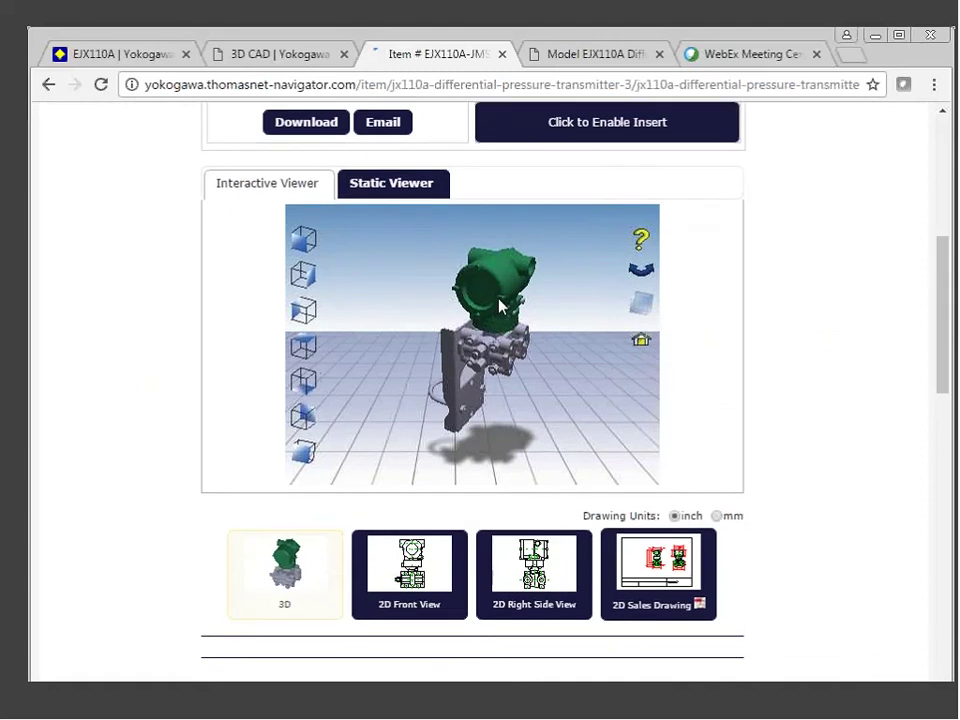
left_click_drag(500, 306, 461, 377)
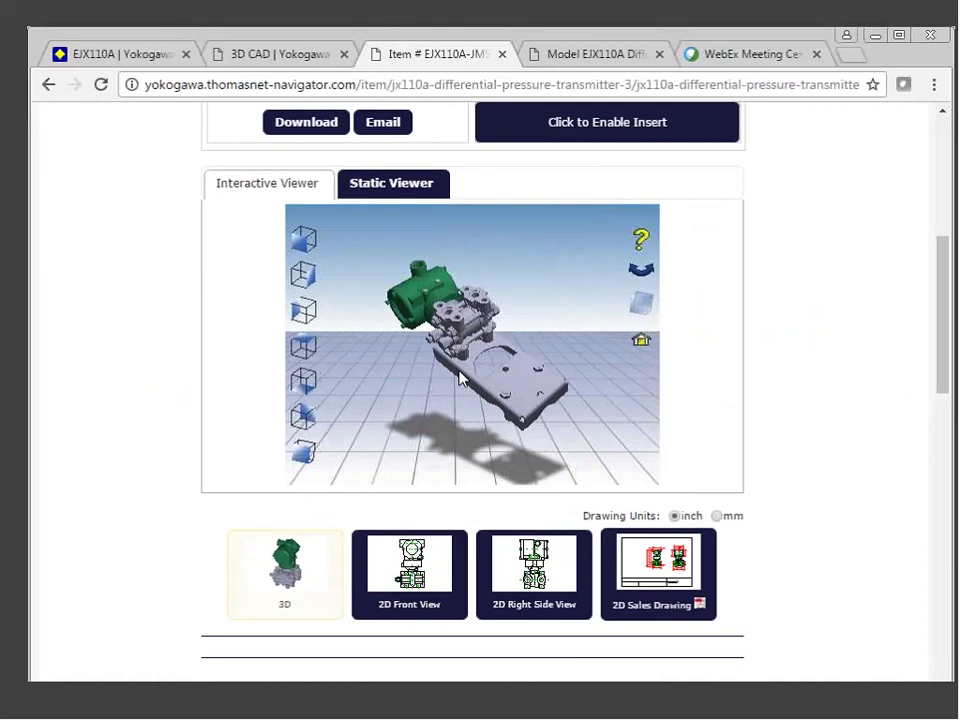
- Rotate the transmitter's 3D model and examine it from the back, bottom, top, left and front sides, ending at an angled view
left_click_drag(459, 372, 461, 214)
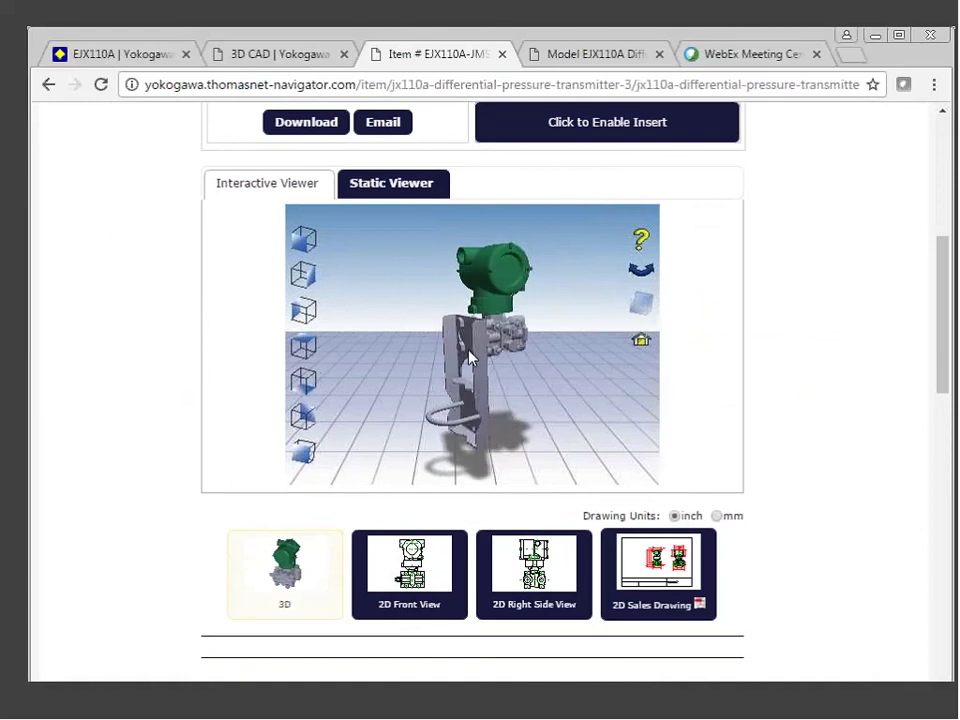
left_click_drag(469, 357, 497, 316)
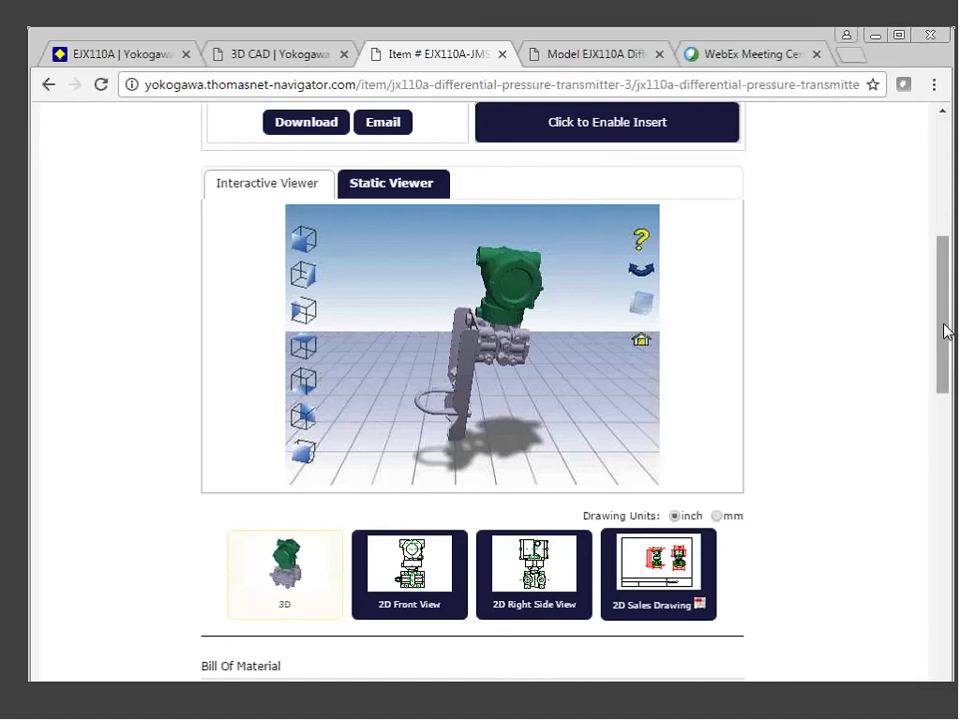
left_click(305, 455)
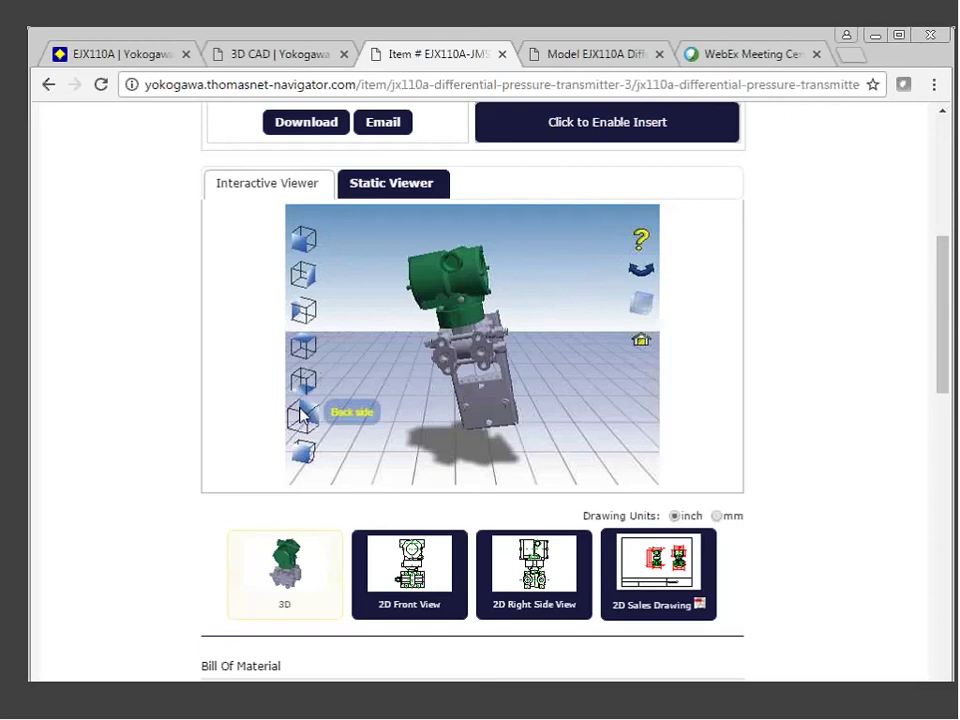
left_click(303, 413)
left_click(301, 390)
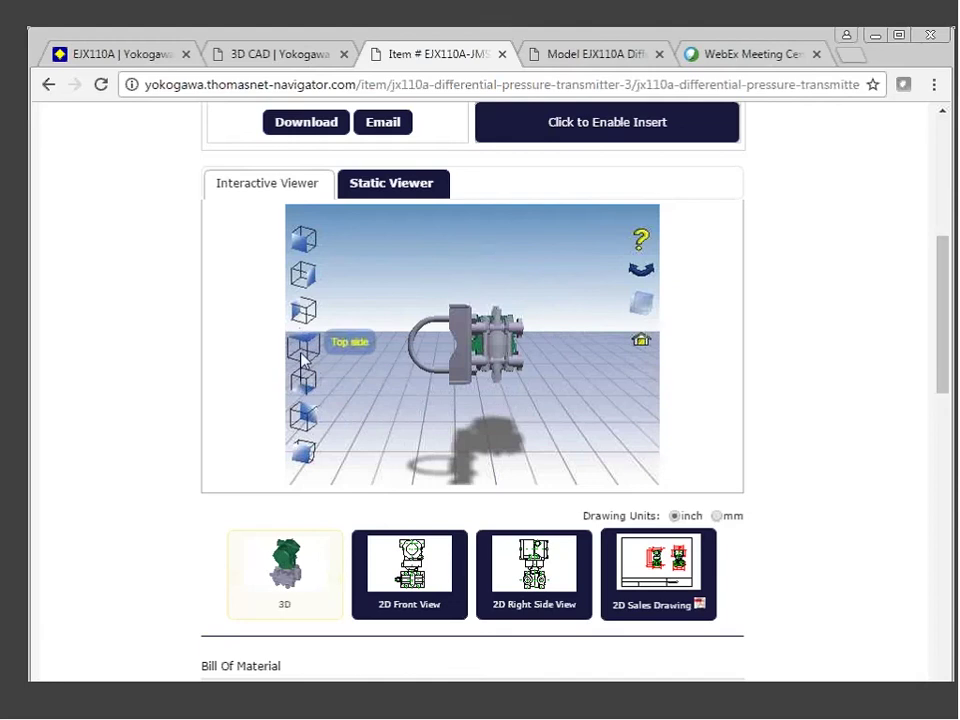
left_click(305, 315)
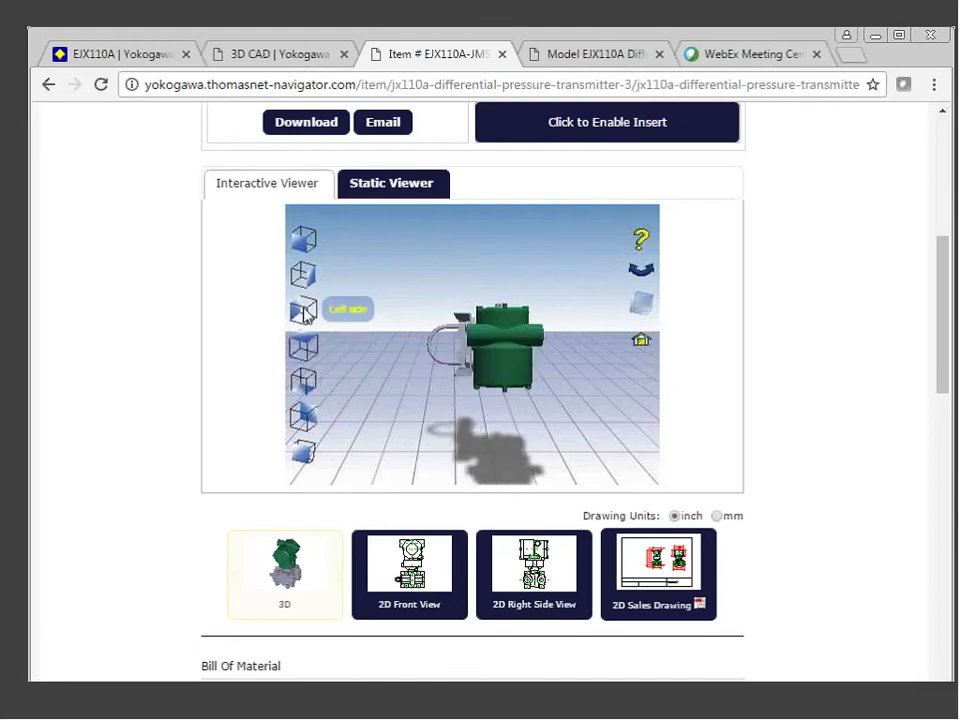
left_click(310, 237)
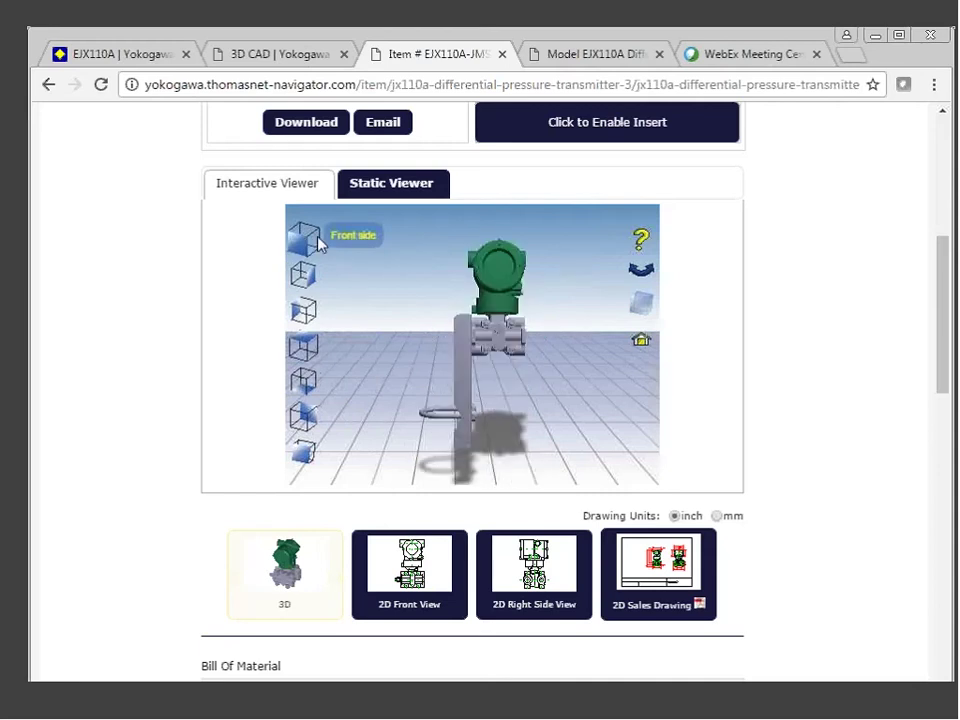
left_click_drag(350, 290, 586, 416)
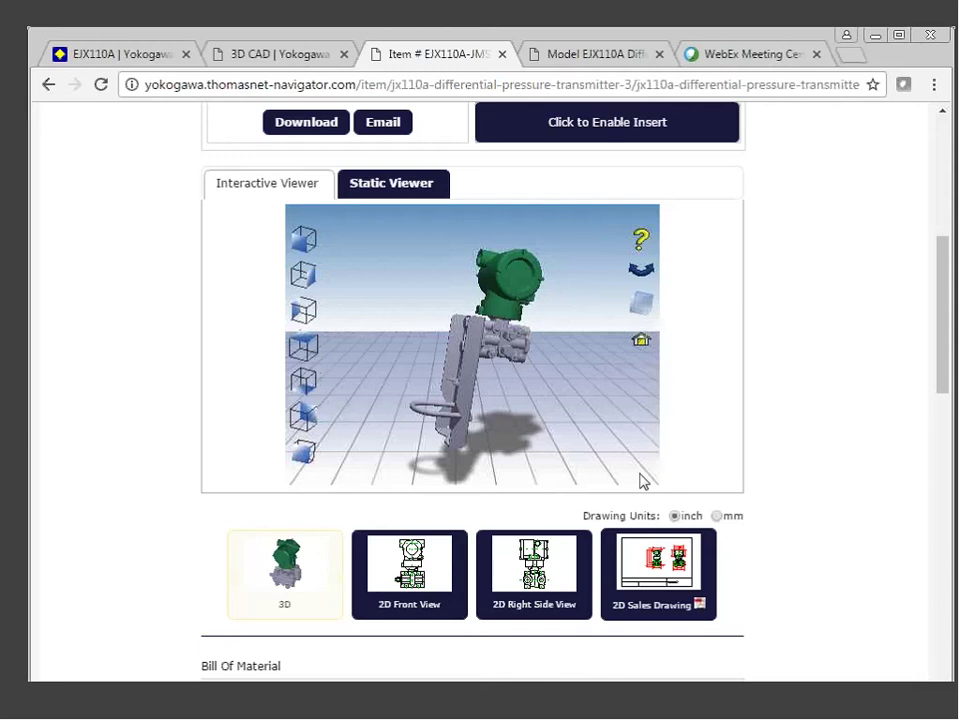
left_click_drag(641, 481, 703, 507)
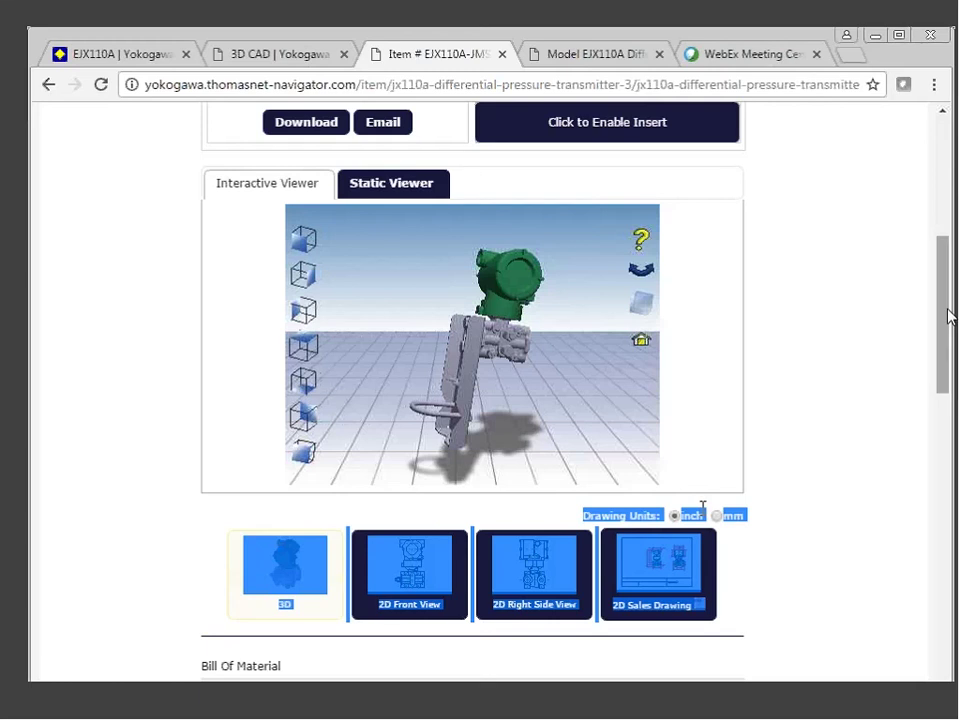
left_click_drag(949, 316, 949, 344)
left_click(675, 482)
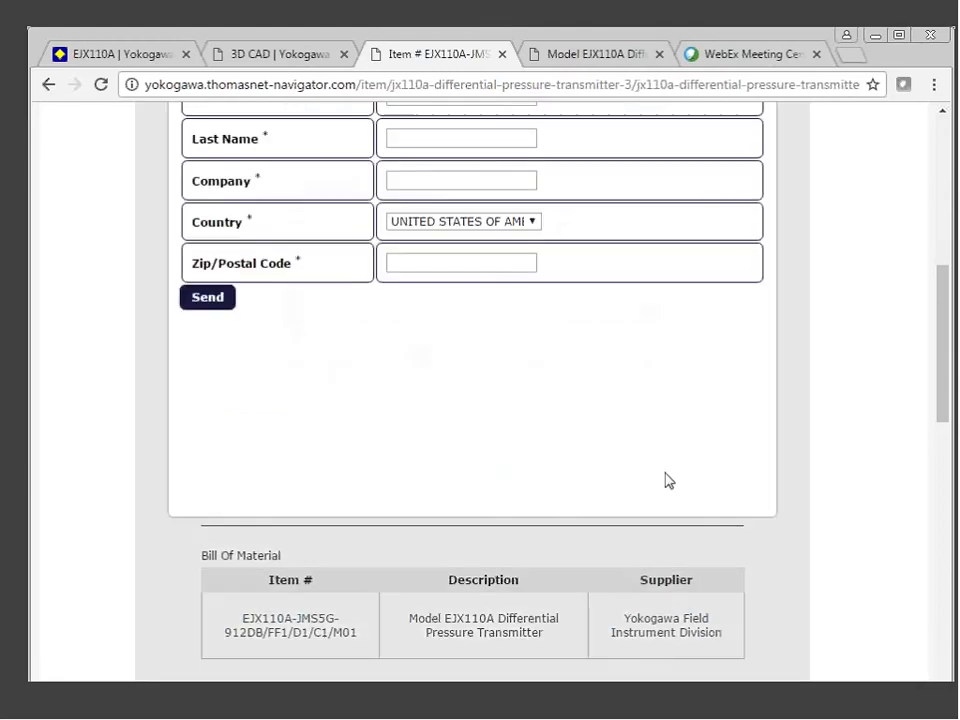
left_click_drag(943, 330, 952, 258)
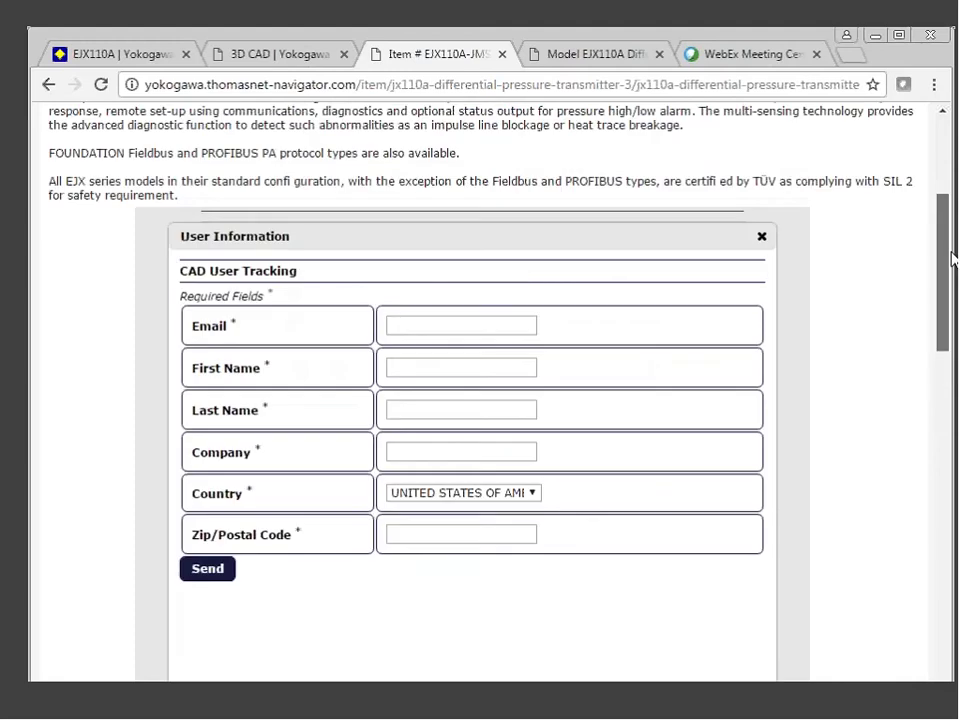
left_click(481, 337)
type("li")
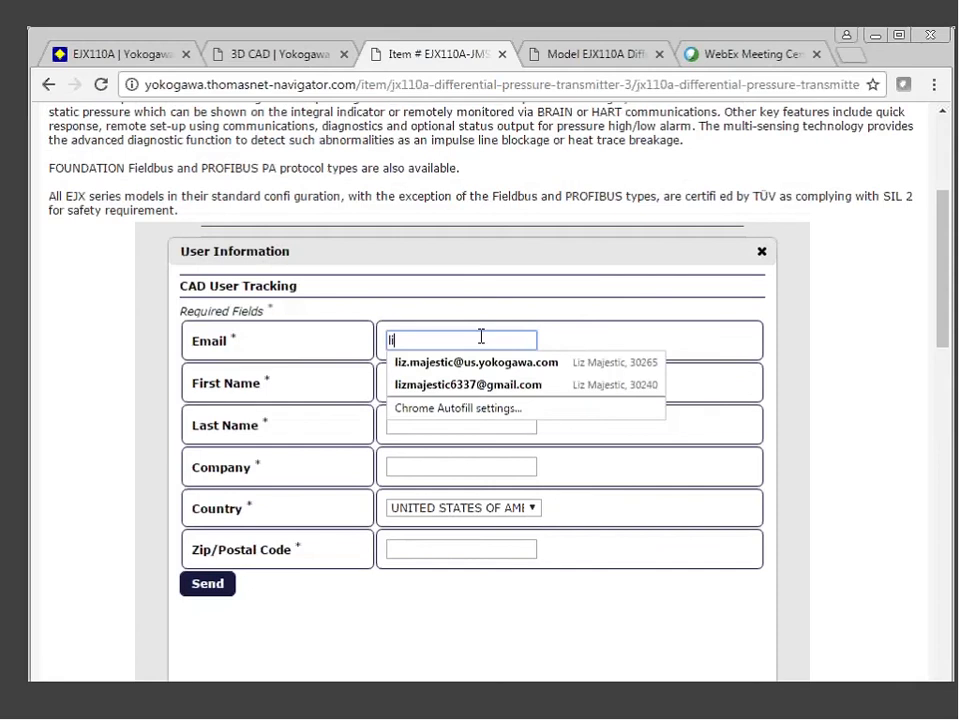
left_click(468, 384)
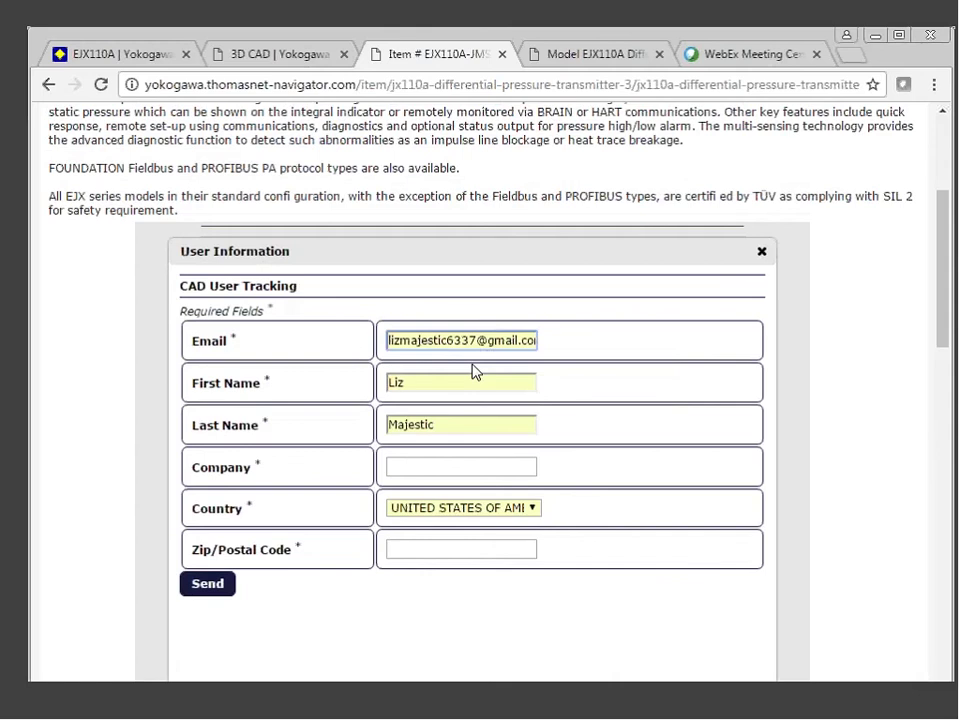
left_click_drag(473, 366, 486, 336)
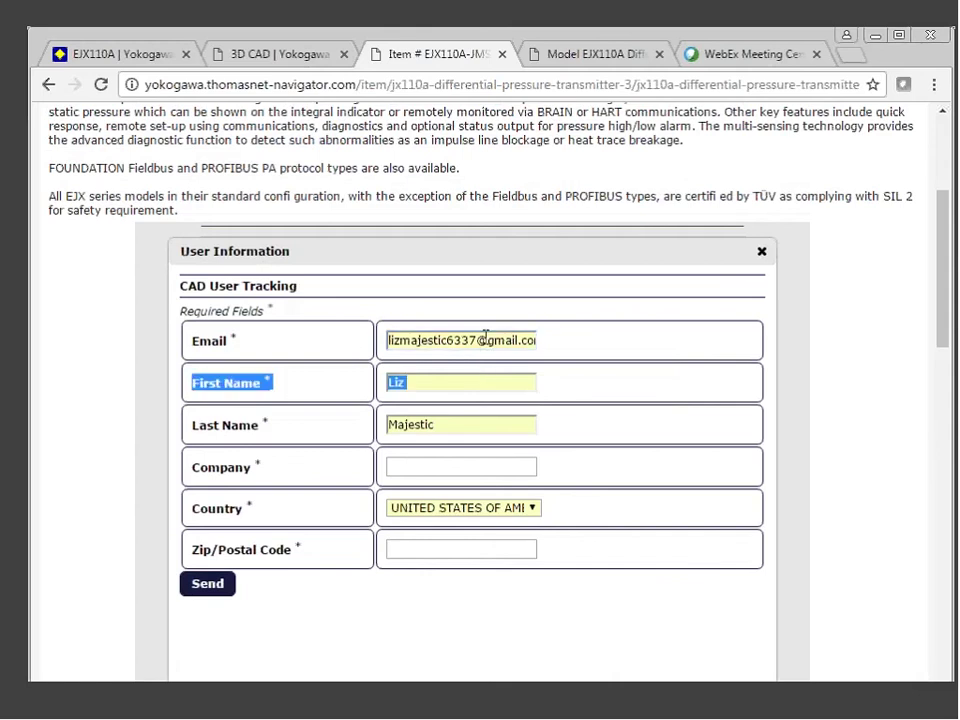
left_click(448, 469)
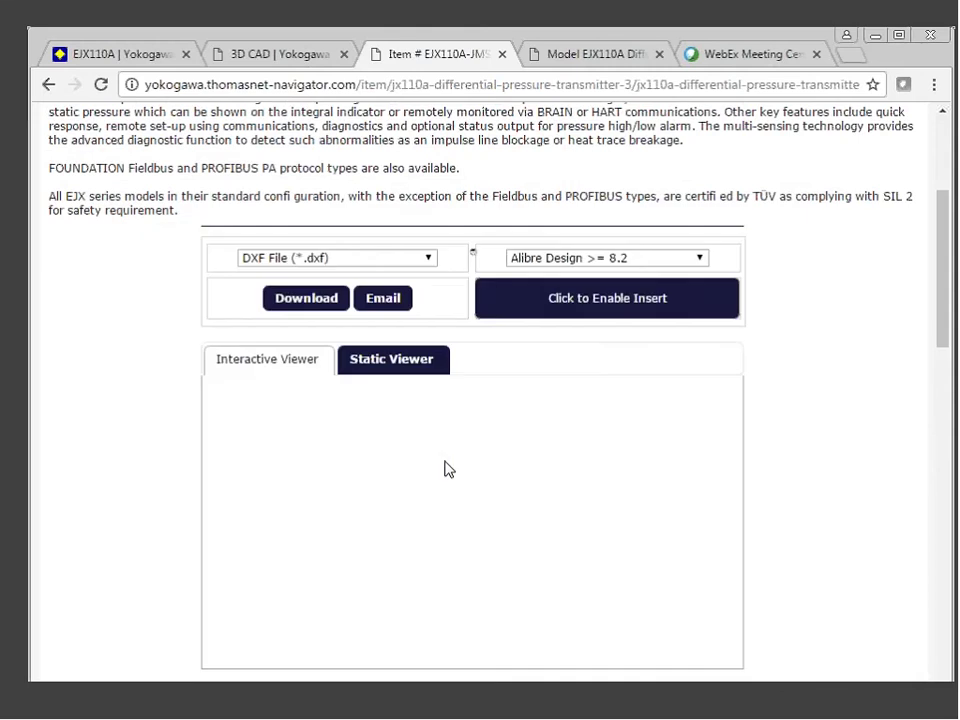
- Request the 2D Sales Drawing and submit the User Information form with the contact's e-mail, first and last name, company, country and postal code
left_click_drag(944, 315, 955, 415)
left_click(657, 378)
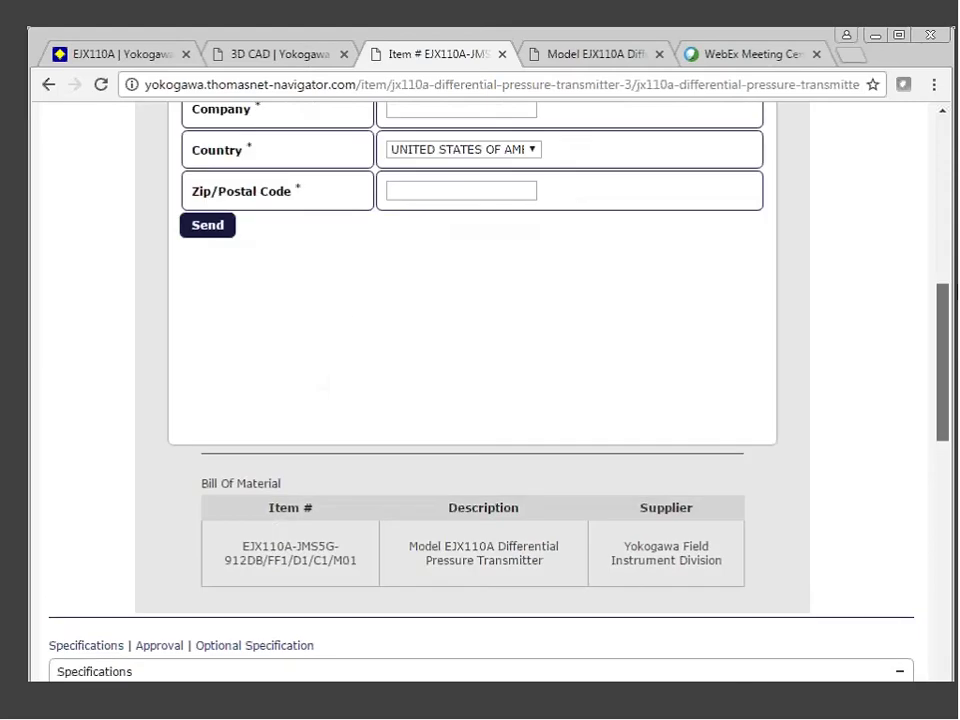
scroll(323, 385, "up", 3)
left_click(416, 299)
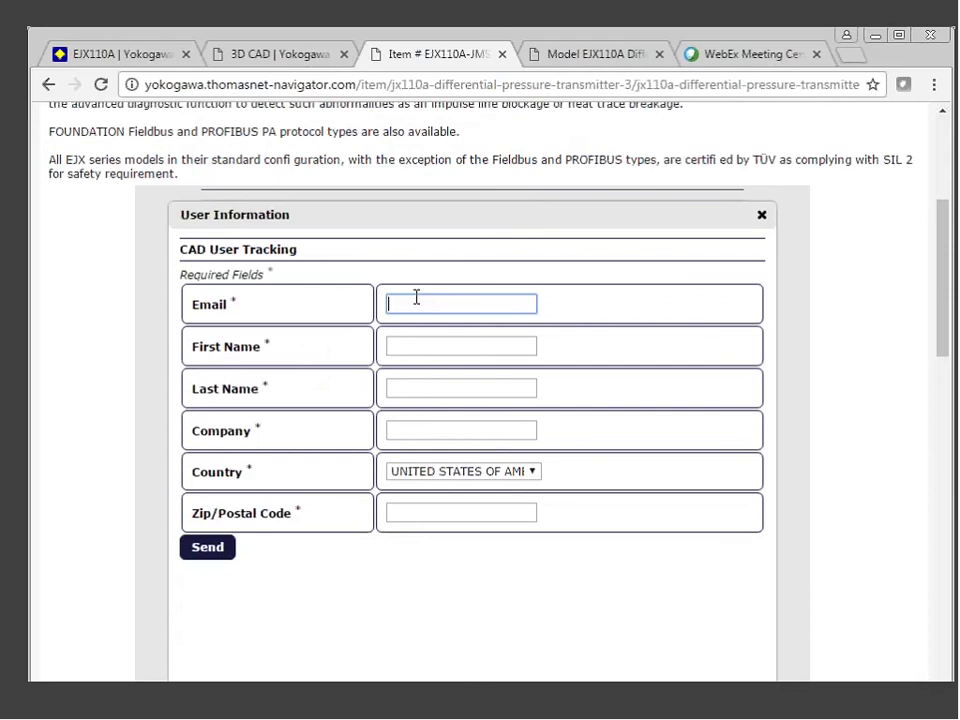
left_click(444, 516)
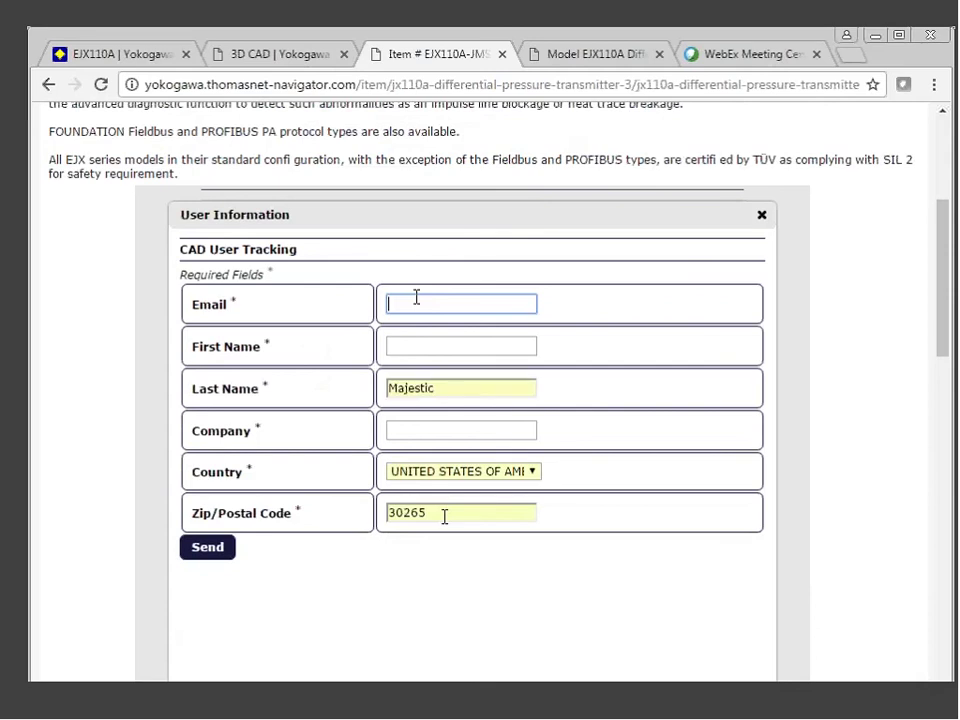
key("ctrl+v")
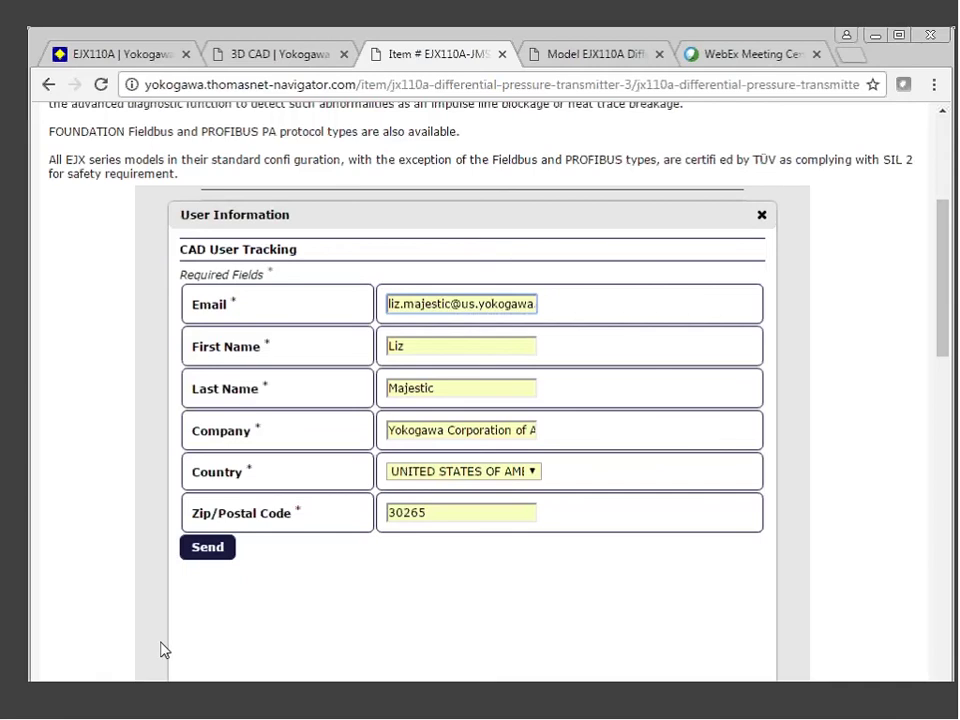
left_click(205, 548)
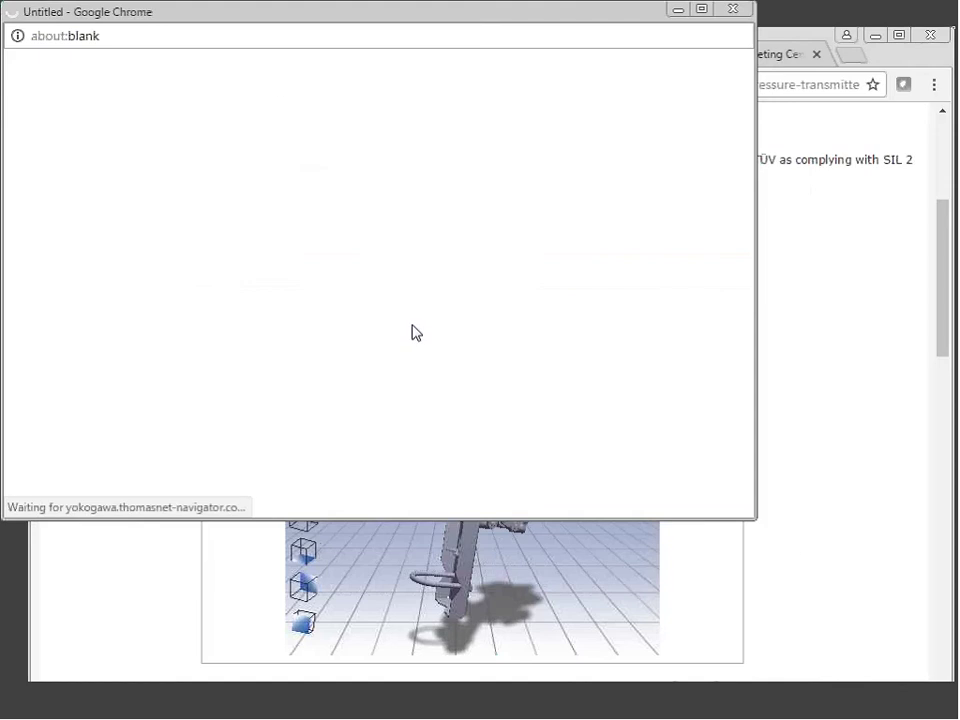
- Maximize the sales drawing PDF window and examine the part number, notes and description in the title block
left_click_drag(237, 22, 280, 98)
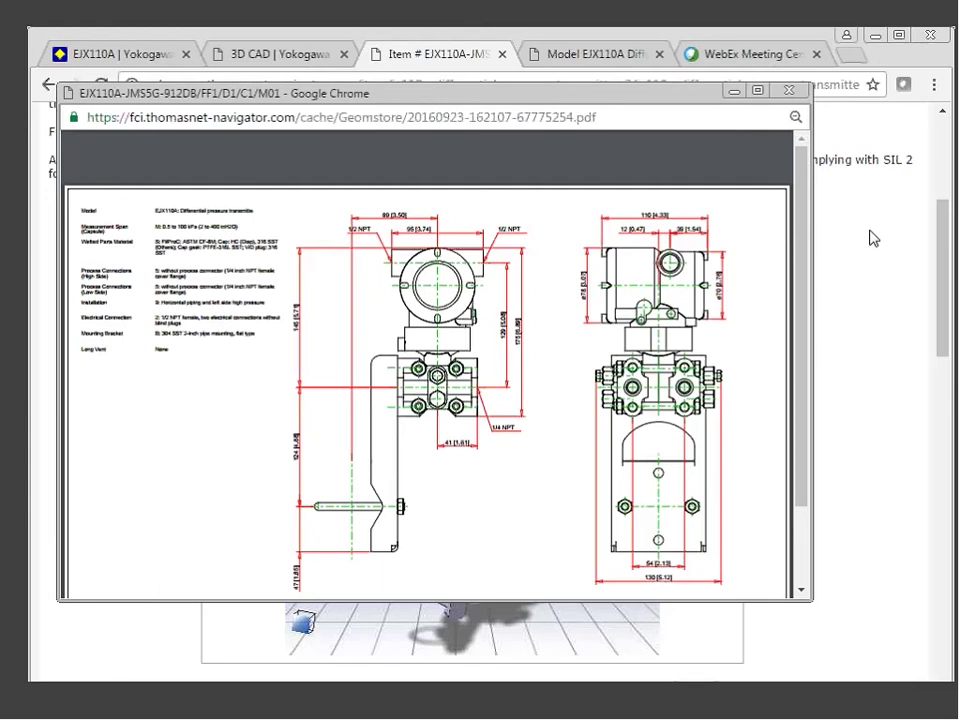
left_click(757, 90)
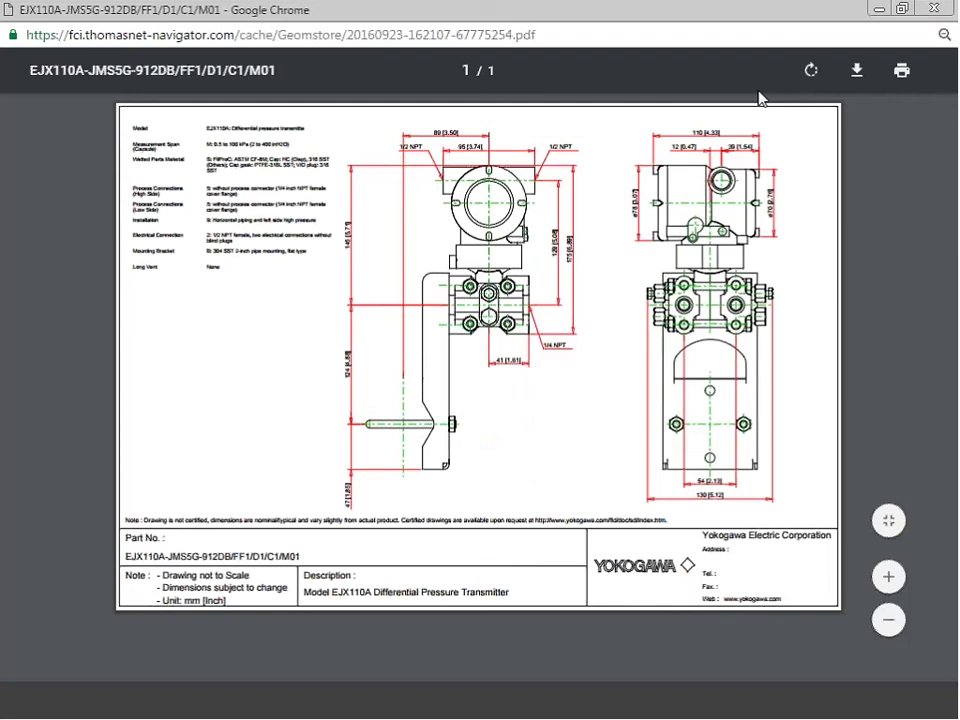
left_click_drag(126, 556, 245, 610)
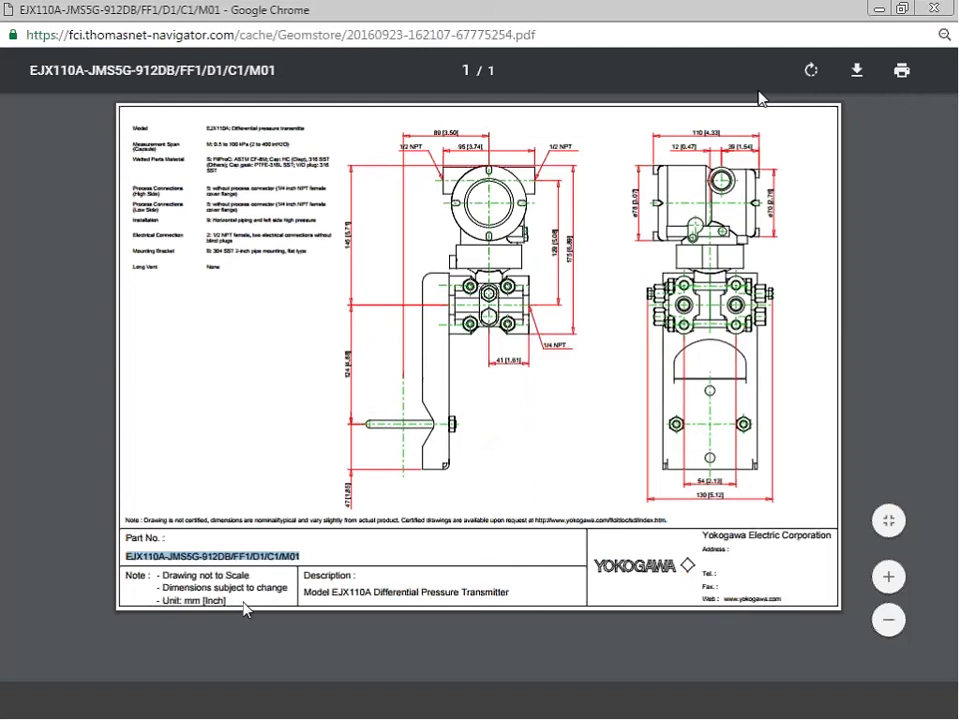
left_click_drag(245, 610, 590, 632)
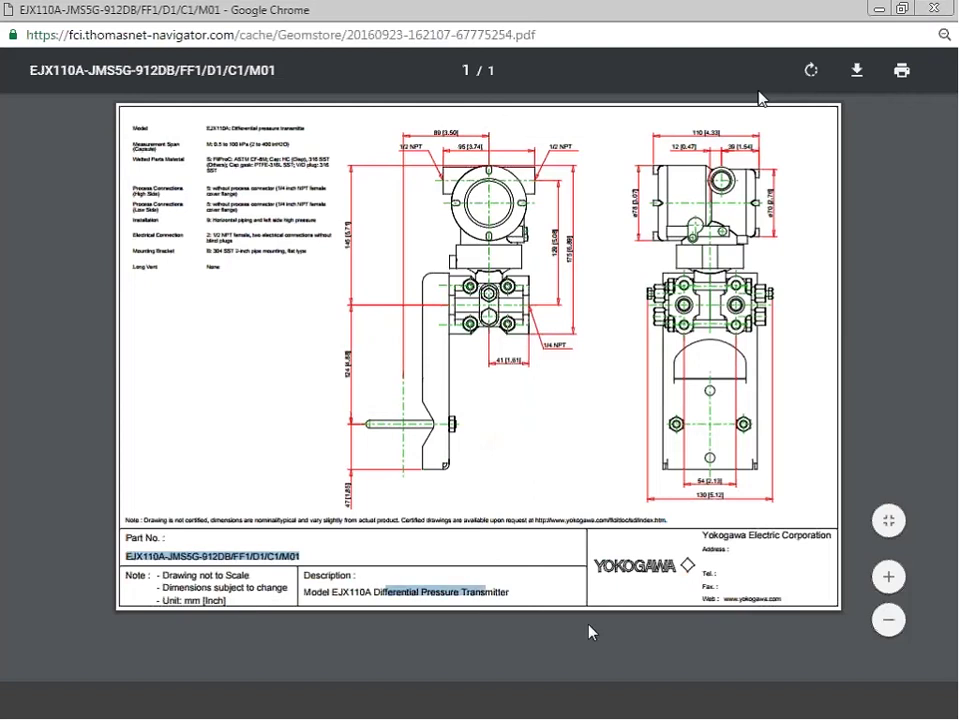
left_click_drag(590, 632, 870, 533)
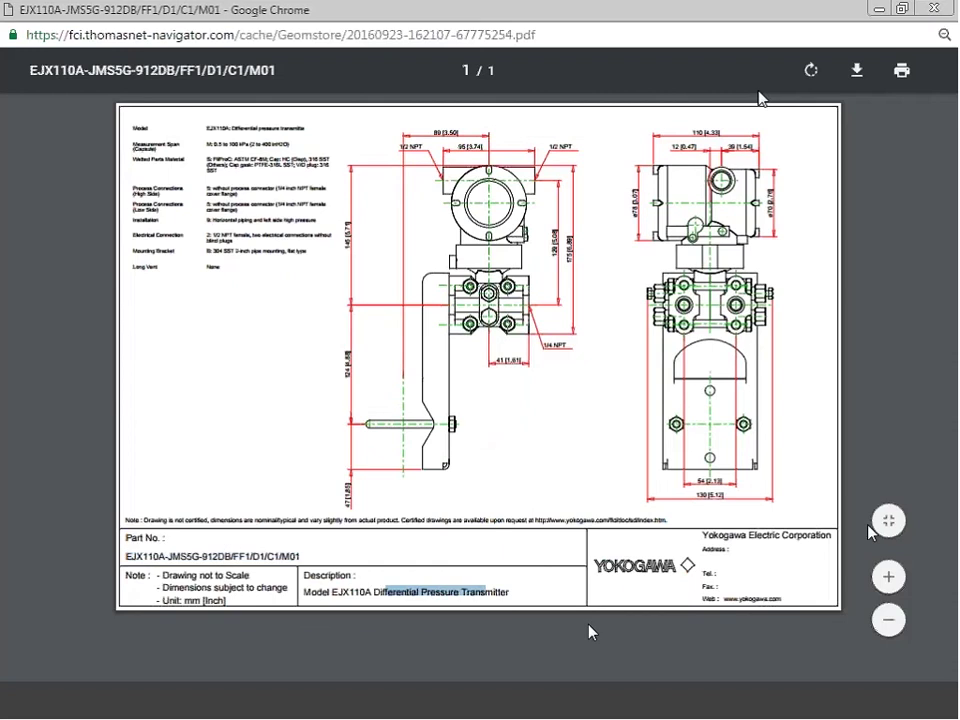
- Enlarge the sales drawing to examine the specifications and both dimensioned views, and close the PDF window
left_click(884, 523)
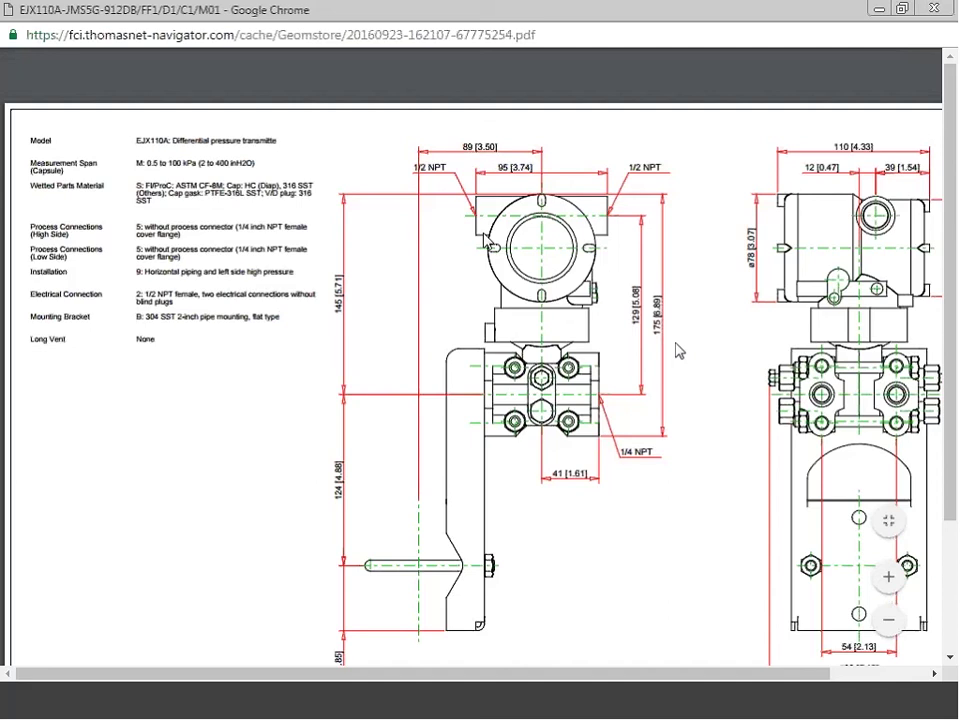
scroll(554, 604, "down", 3)
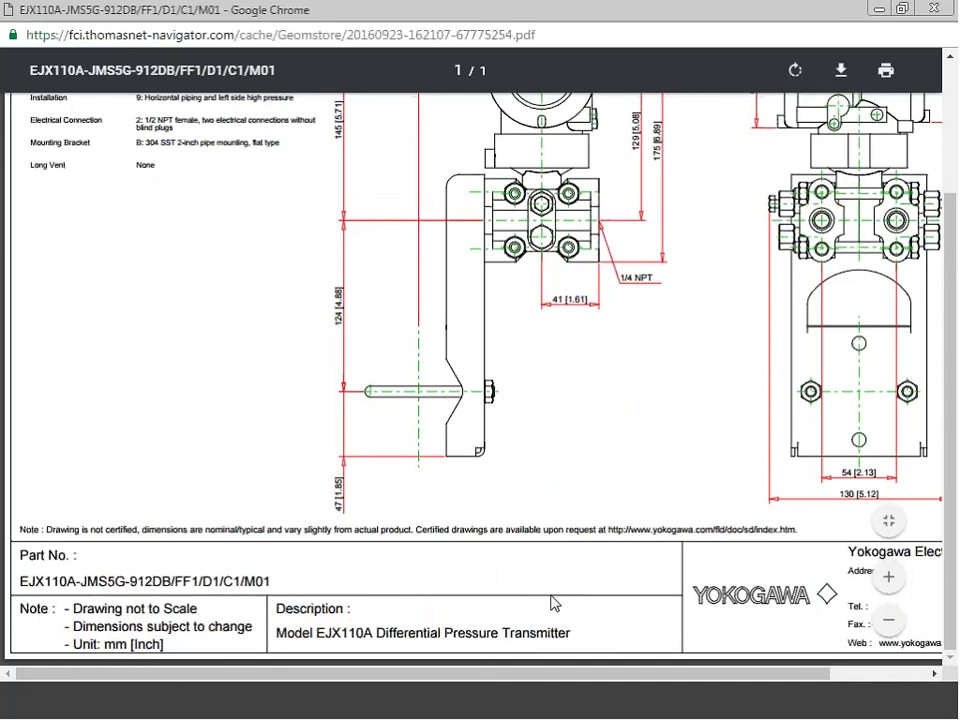
scroll(285, 160, "up", 3)
scroll(285, 160, "right", 2)
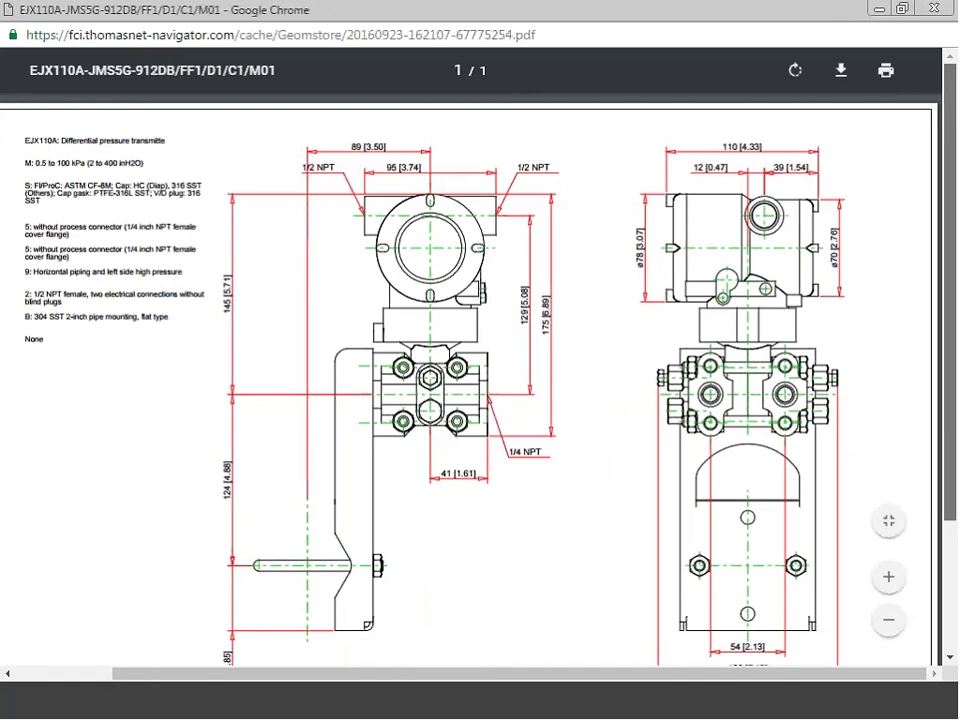
left_click_drag(700, 10, 710, 106)
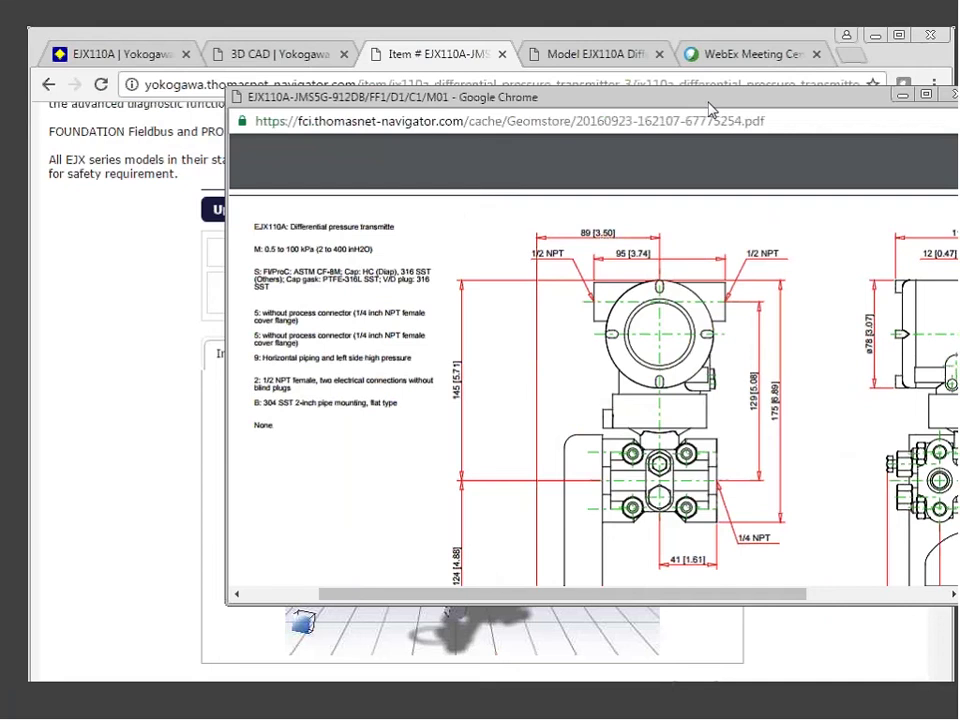
left_click(953, 94)
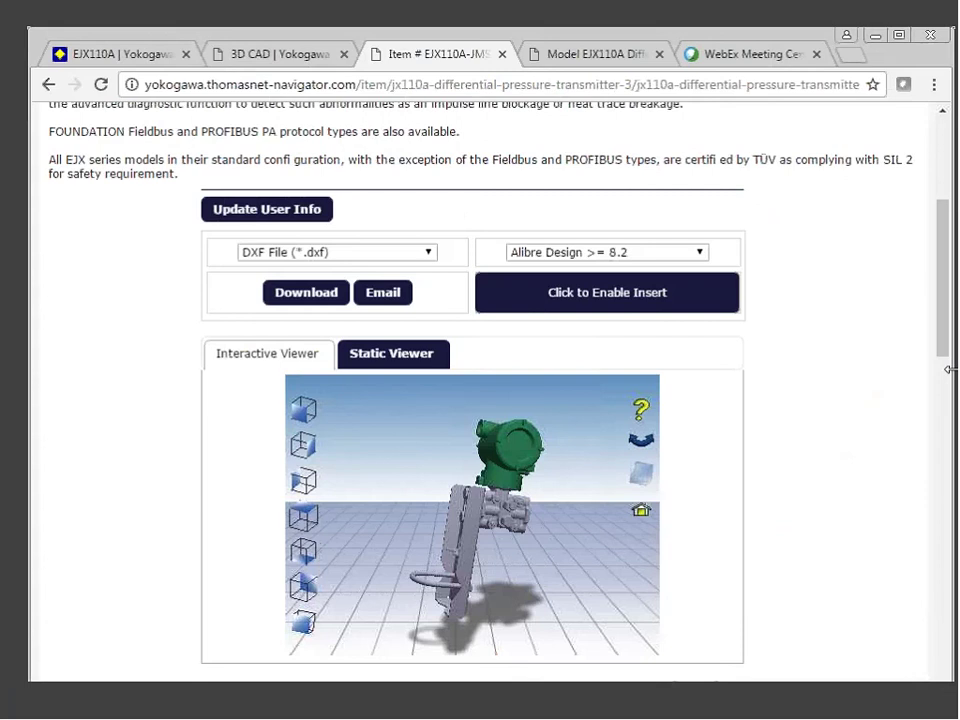
- Reopen the User Information form on the item page, check its entries and resubmit it
scroll(936, 253, "up", 3)
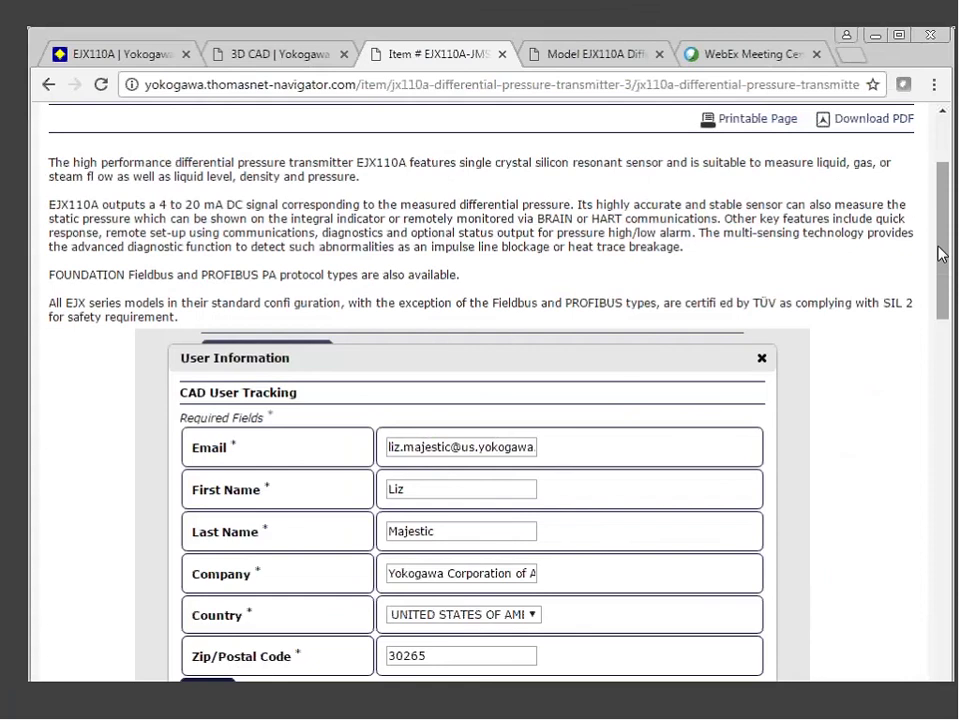
scroll(940, 253, "down", 3)
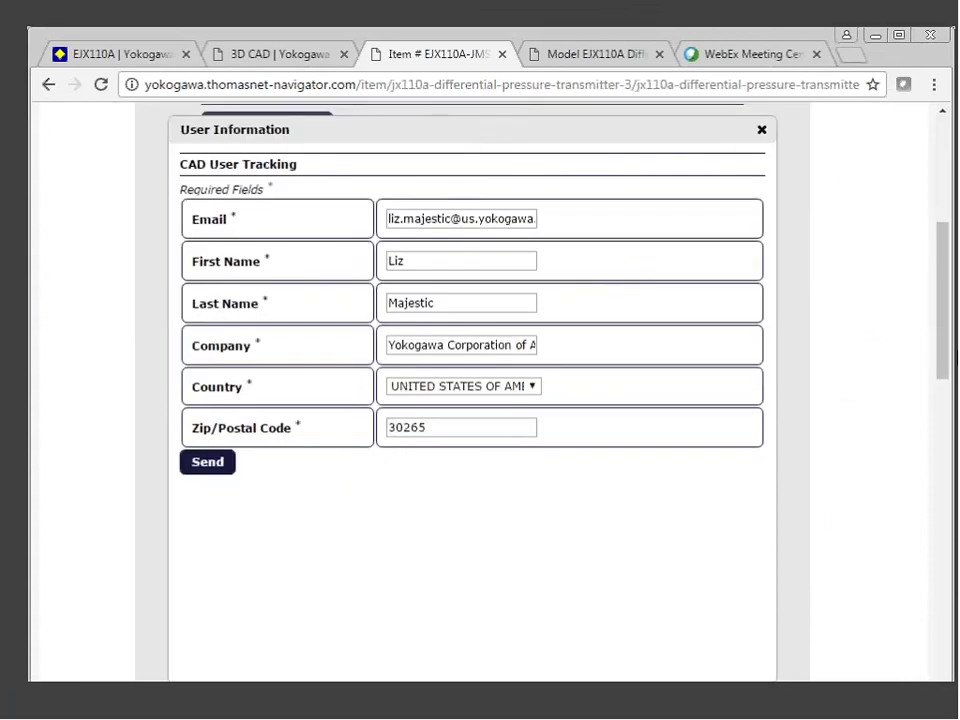
left_click(207, 461)
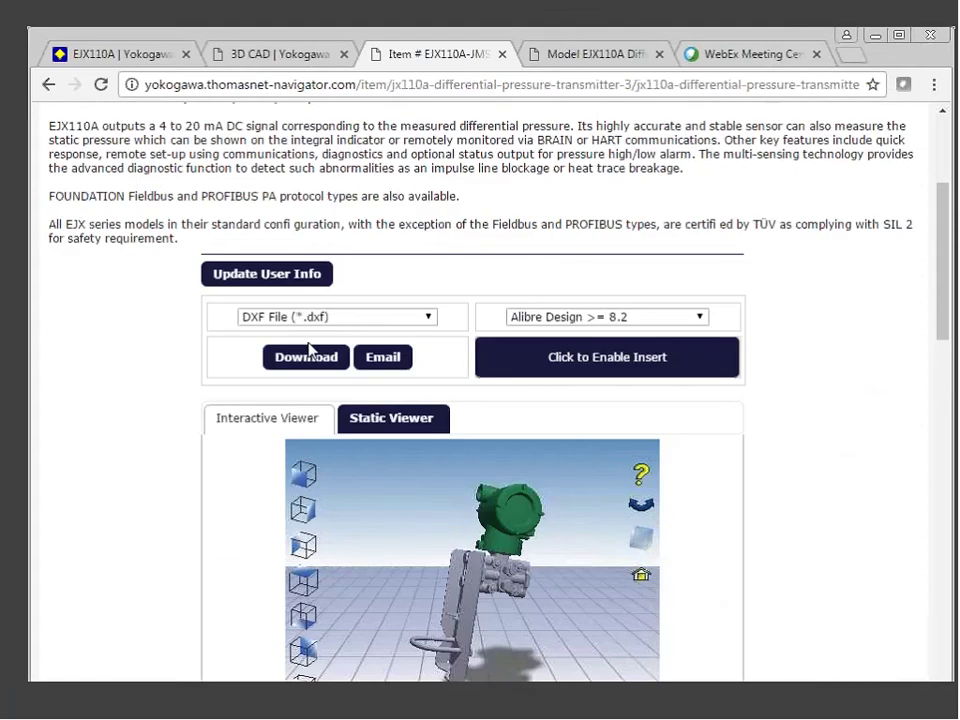
- Examine the file formats offered for downloading the model and the CAD systems offered for direct insertion
left_click(400, 317)
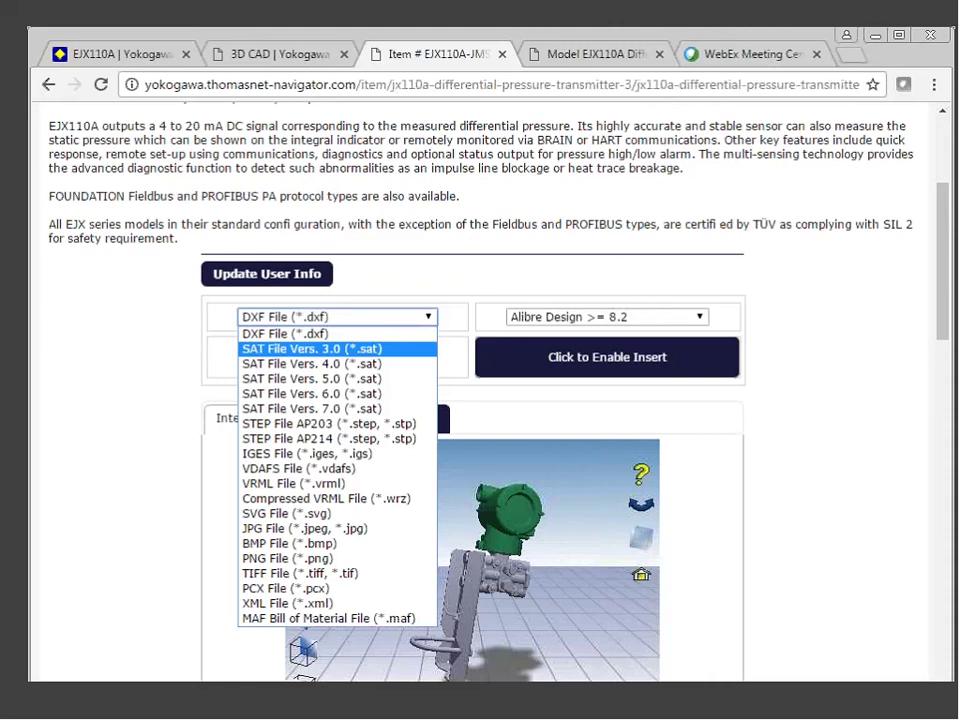
left_click(607, 317)
scroll(703, 541, "down", 10)
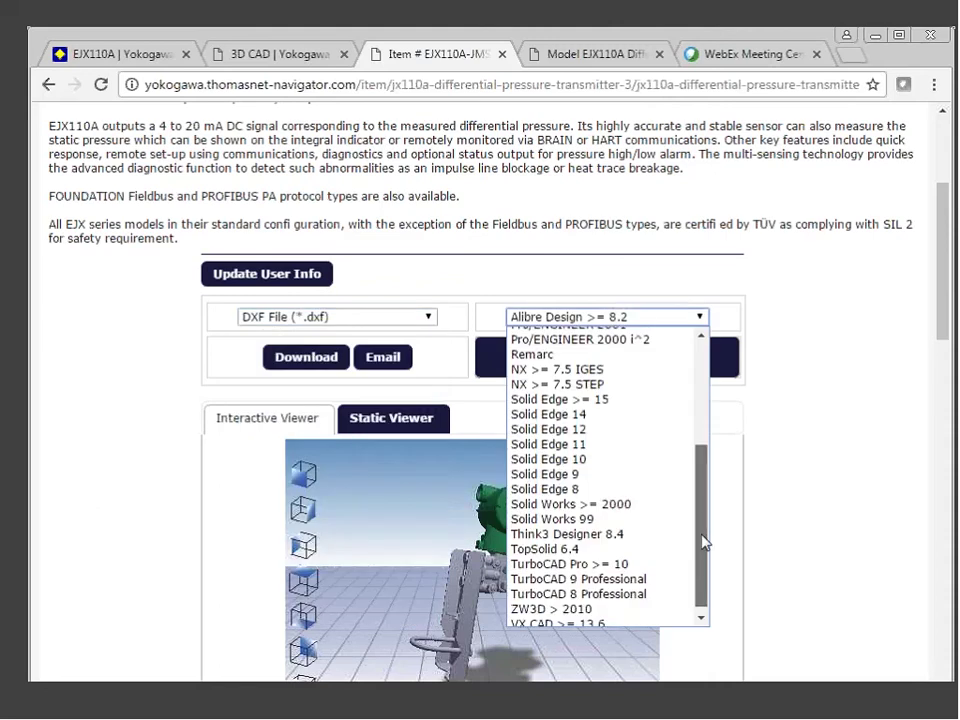
scroll(584, 473, "down", 1)
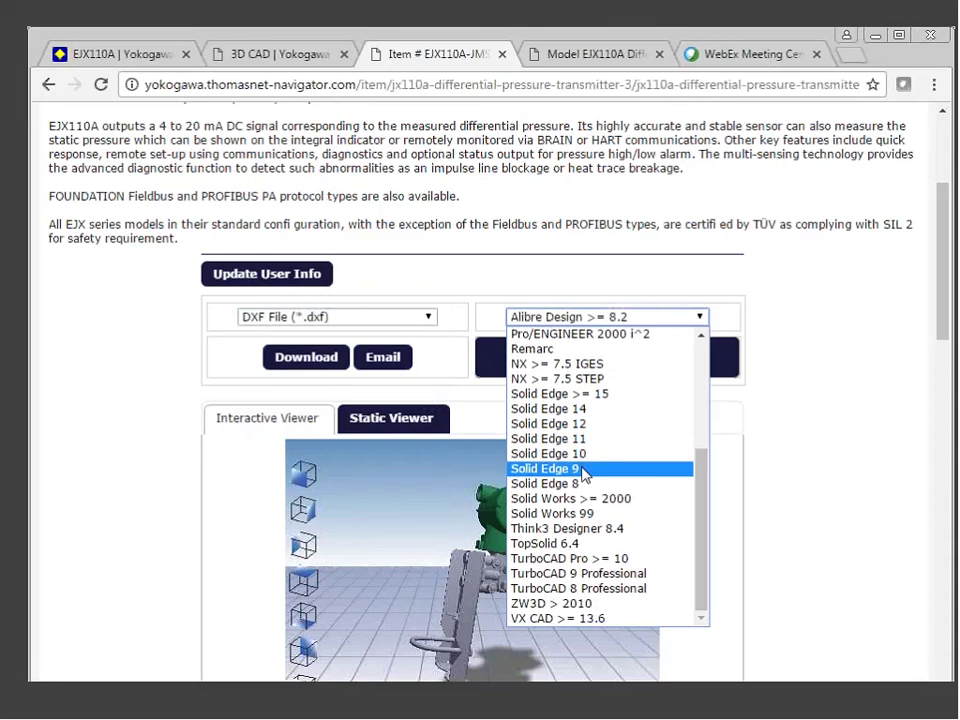
- Finish checking the CAD systems offered for insertion, and review the item page's drawing views, bill of material, specifications, approval and optional specification
scroll(592, 463, "up", 5)
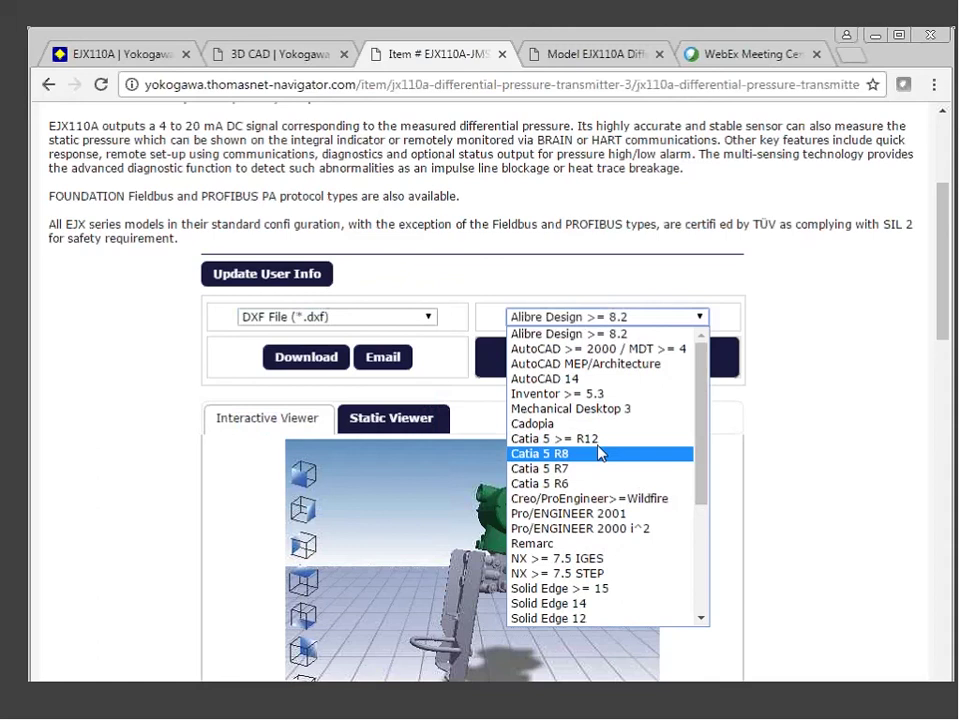
left_click(316, 394)
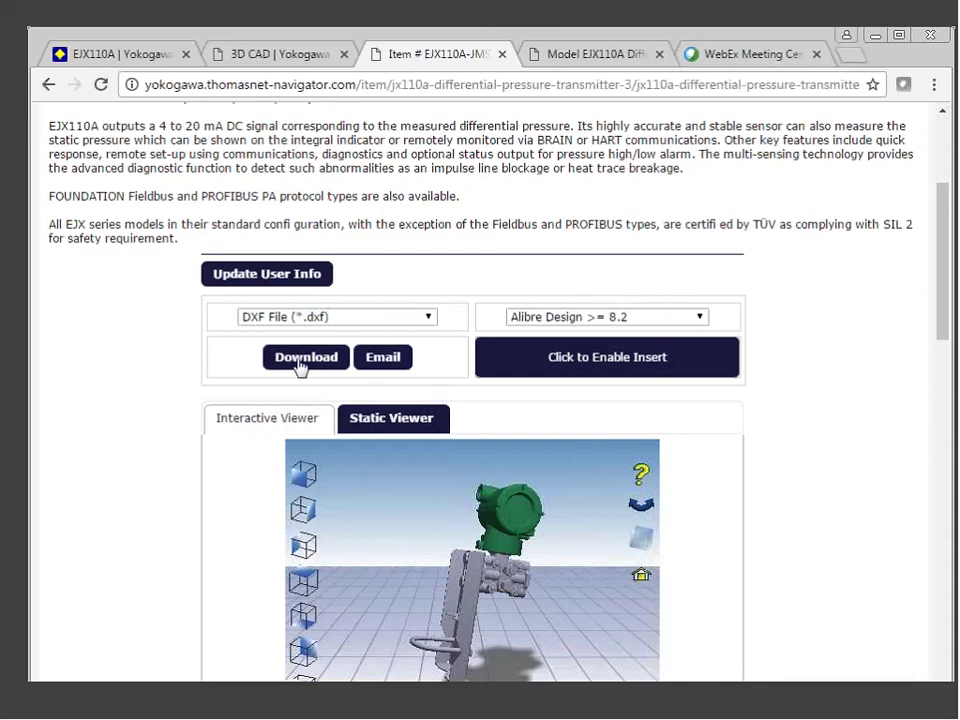
scroll(300, 367, "down", 5)
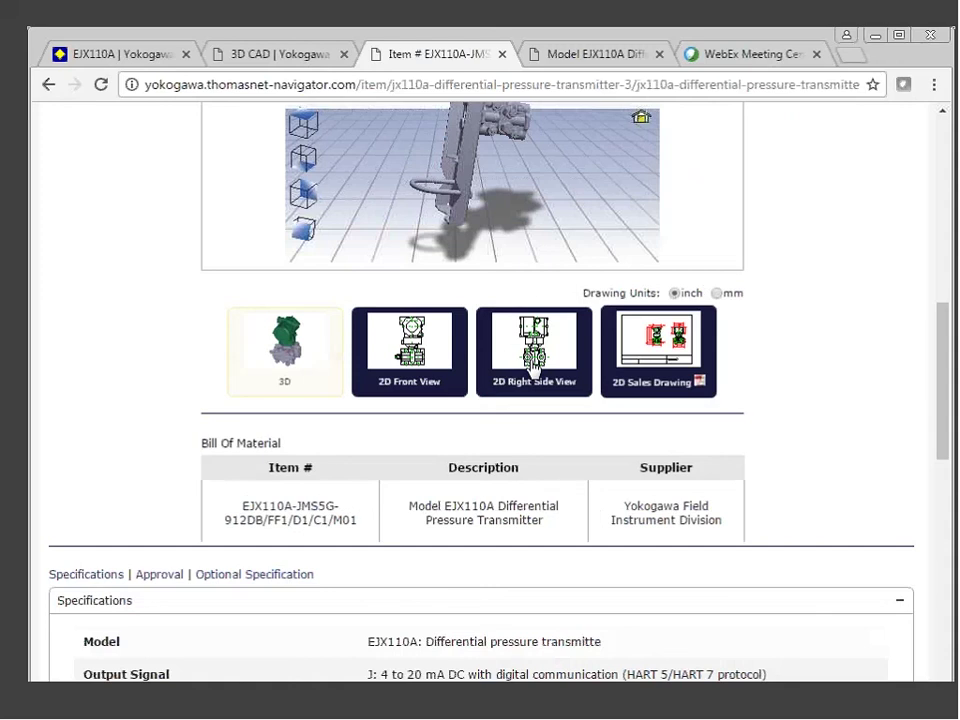
scroll(533, 368, "down", 1)
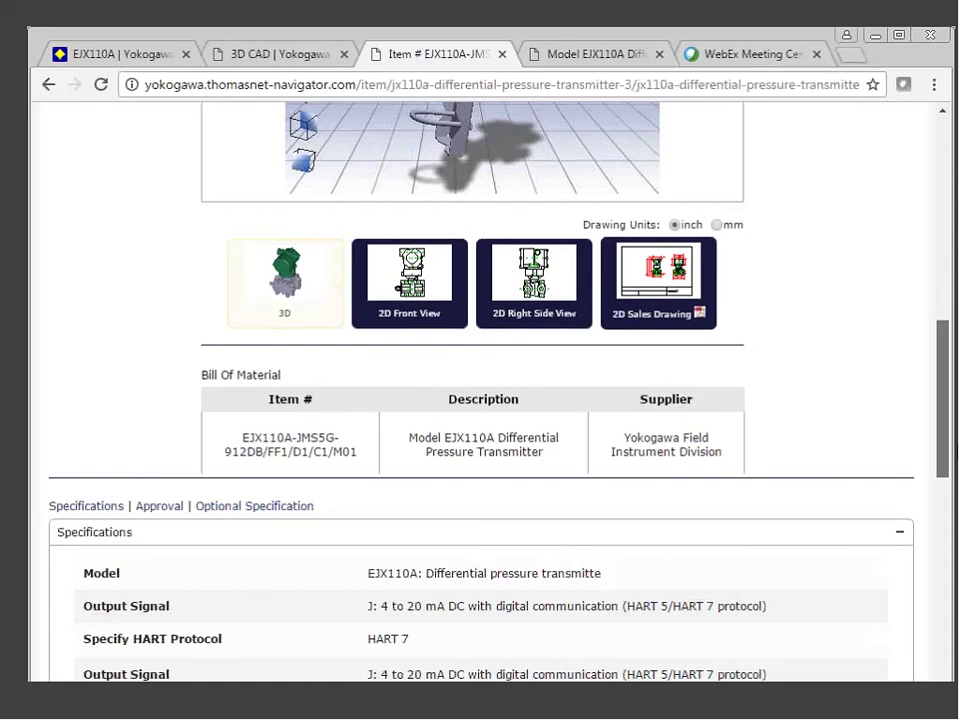
scroll(379, 175, "down", 8)
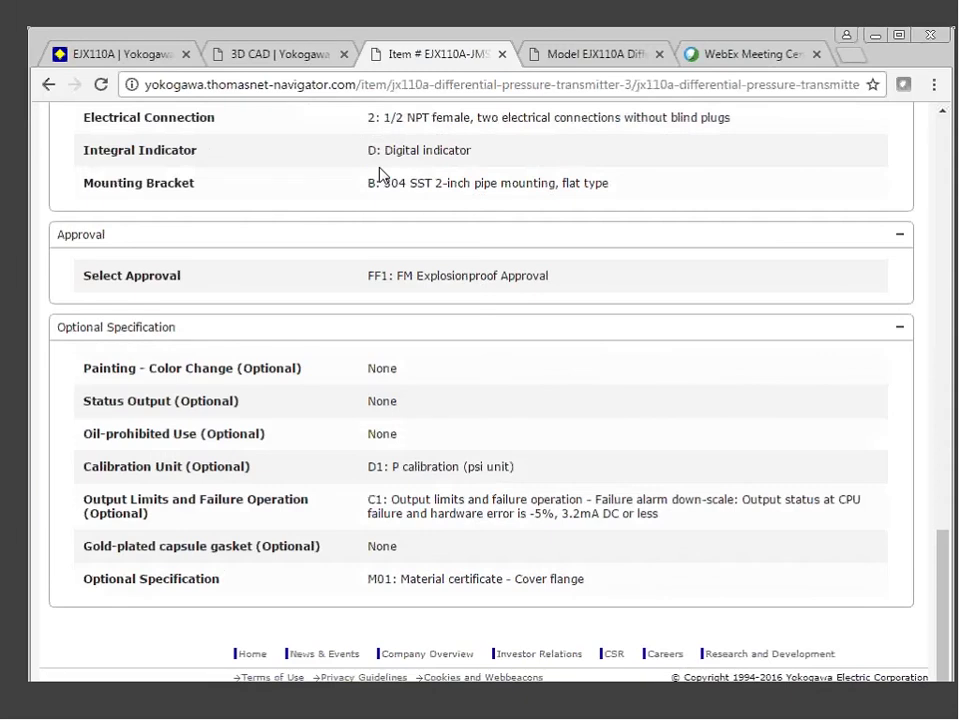
left_click_drag(936, 562, 932, 237)
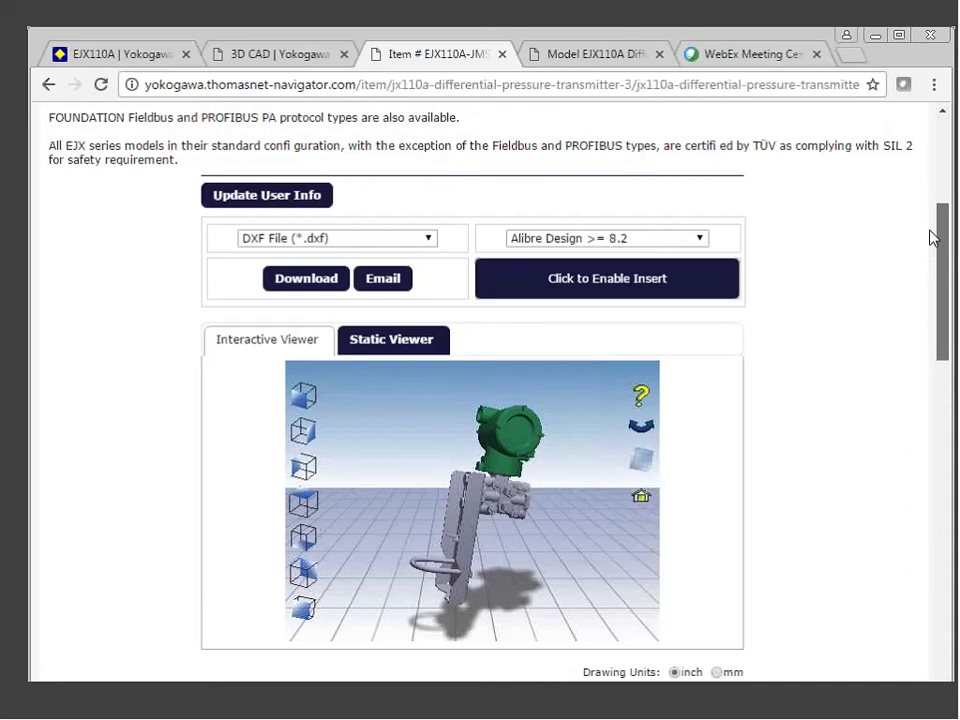
scroll(270, 270, "up", 3)
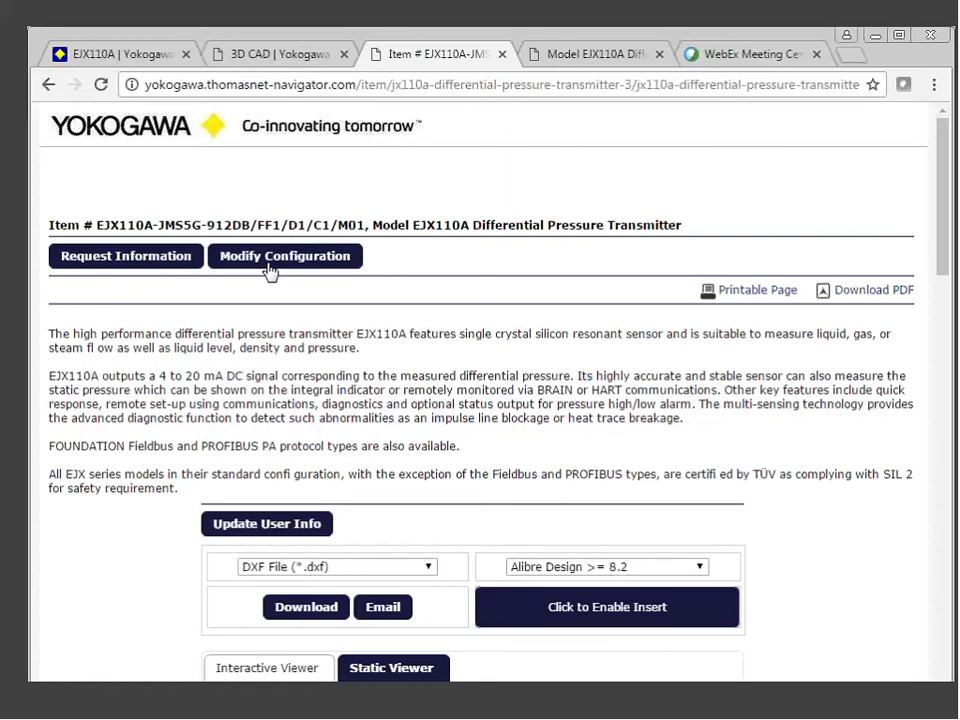
- Open the Request Information form for the configured transmitter, examine its attachment, contact, comments and verification fields, and close the page
left_click(120, 264)
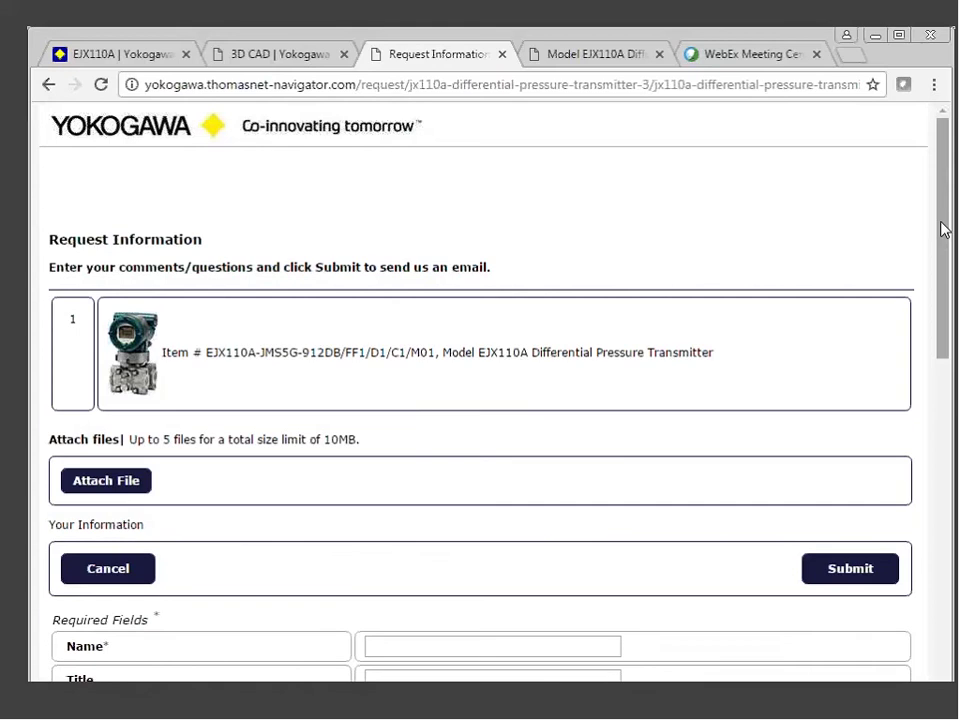
scroll(943, 240, "down", 3)
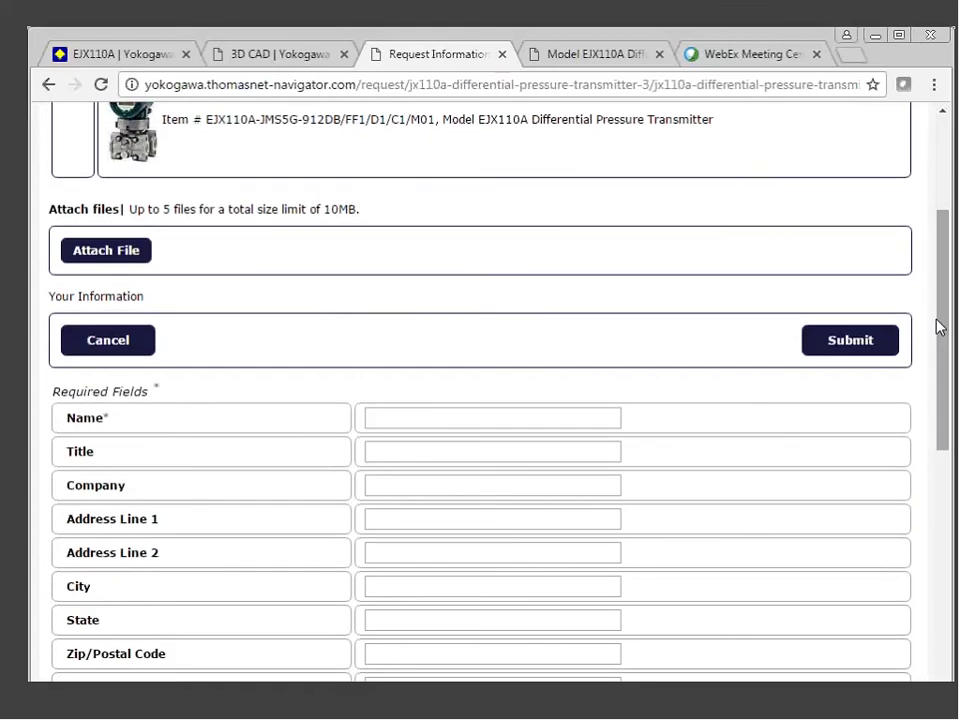
scroll(936, 326, "down", 5)
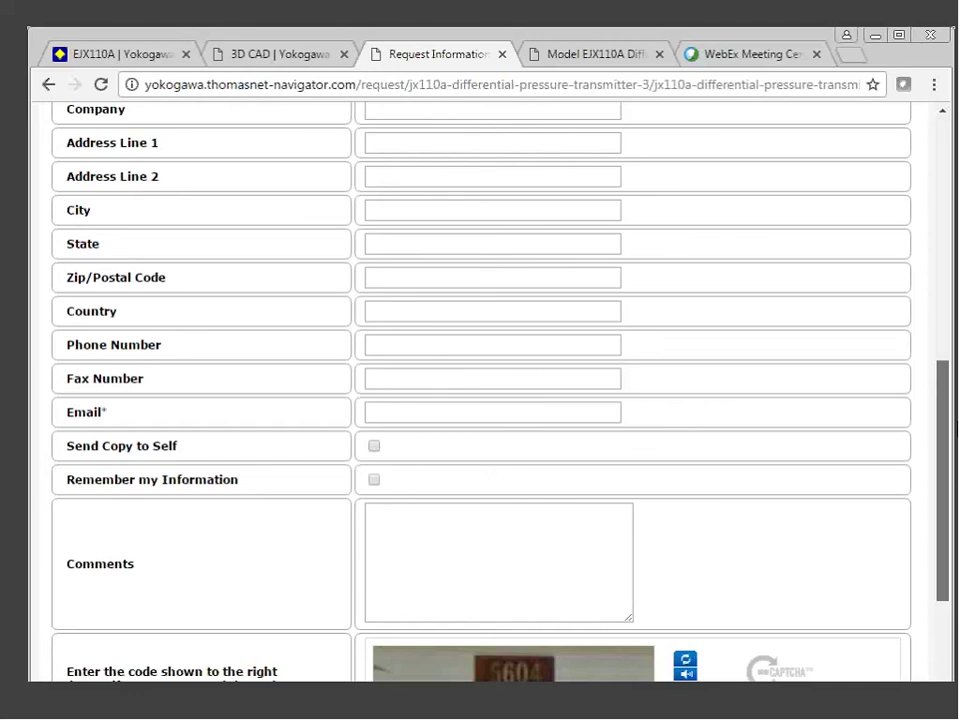
scroll(480, 390, "down", 3)
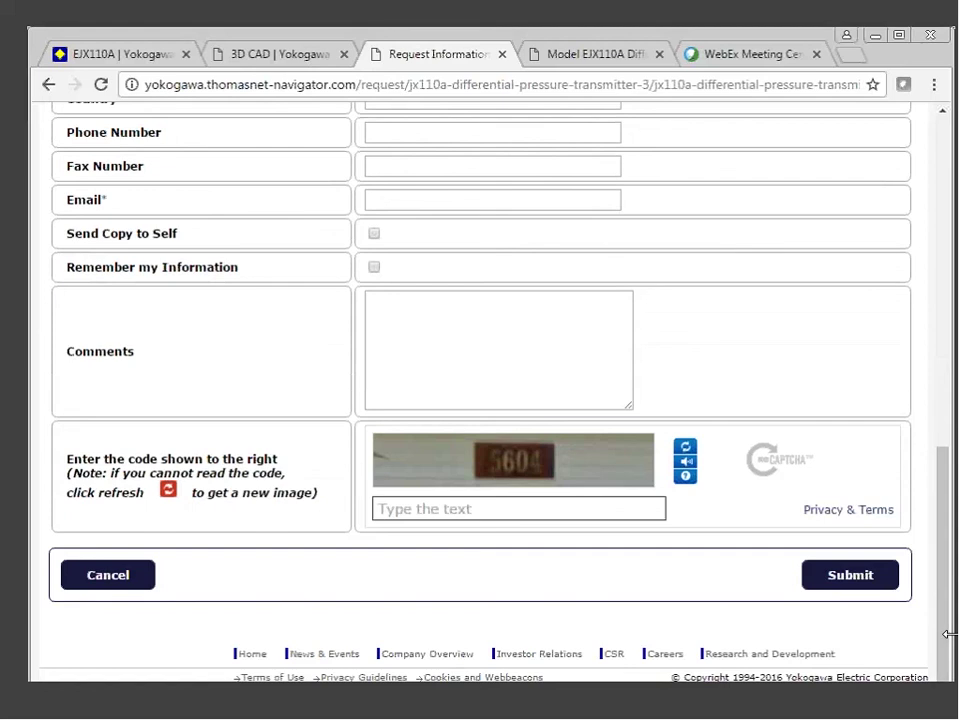
left_click_drag(945, 585, 512, 75)
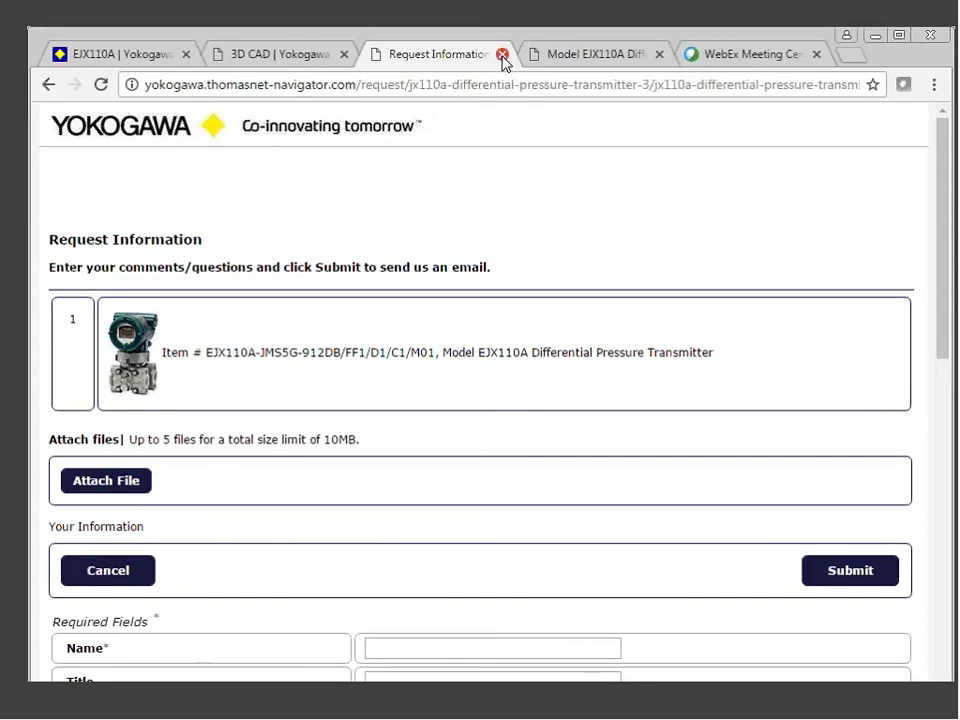
left_click(502, 55)
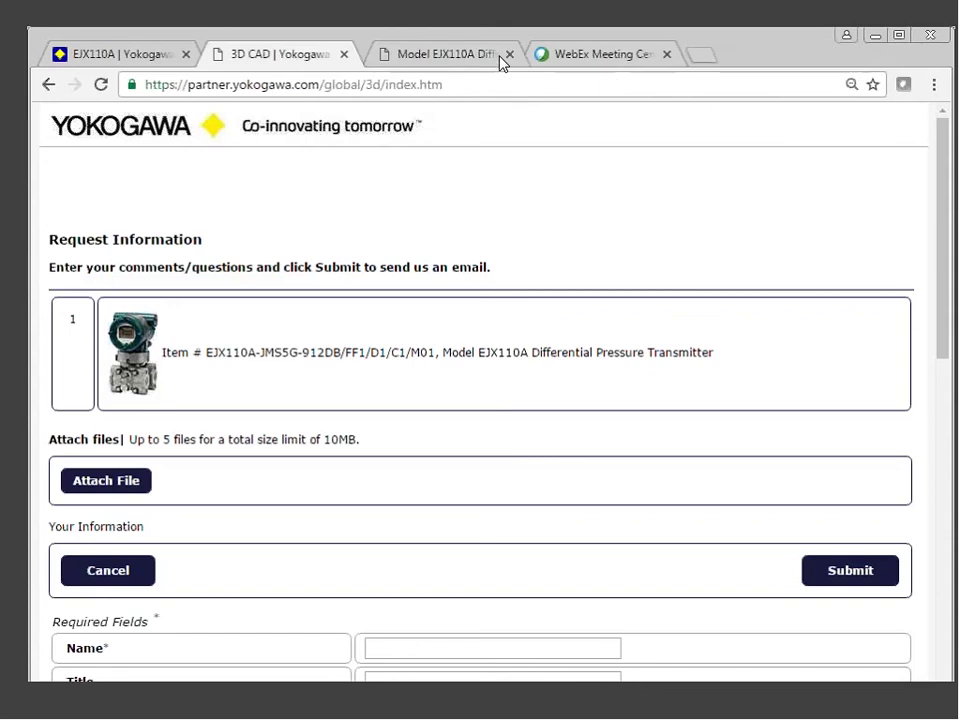